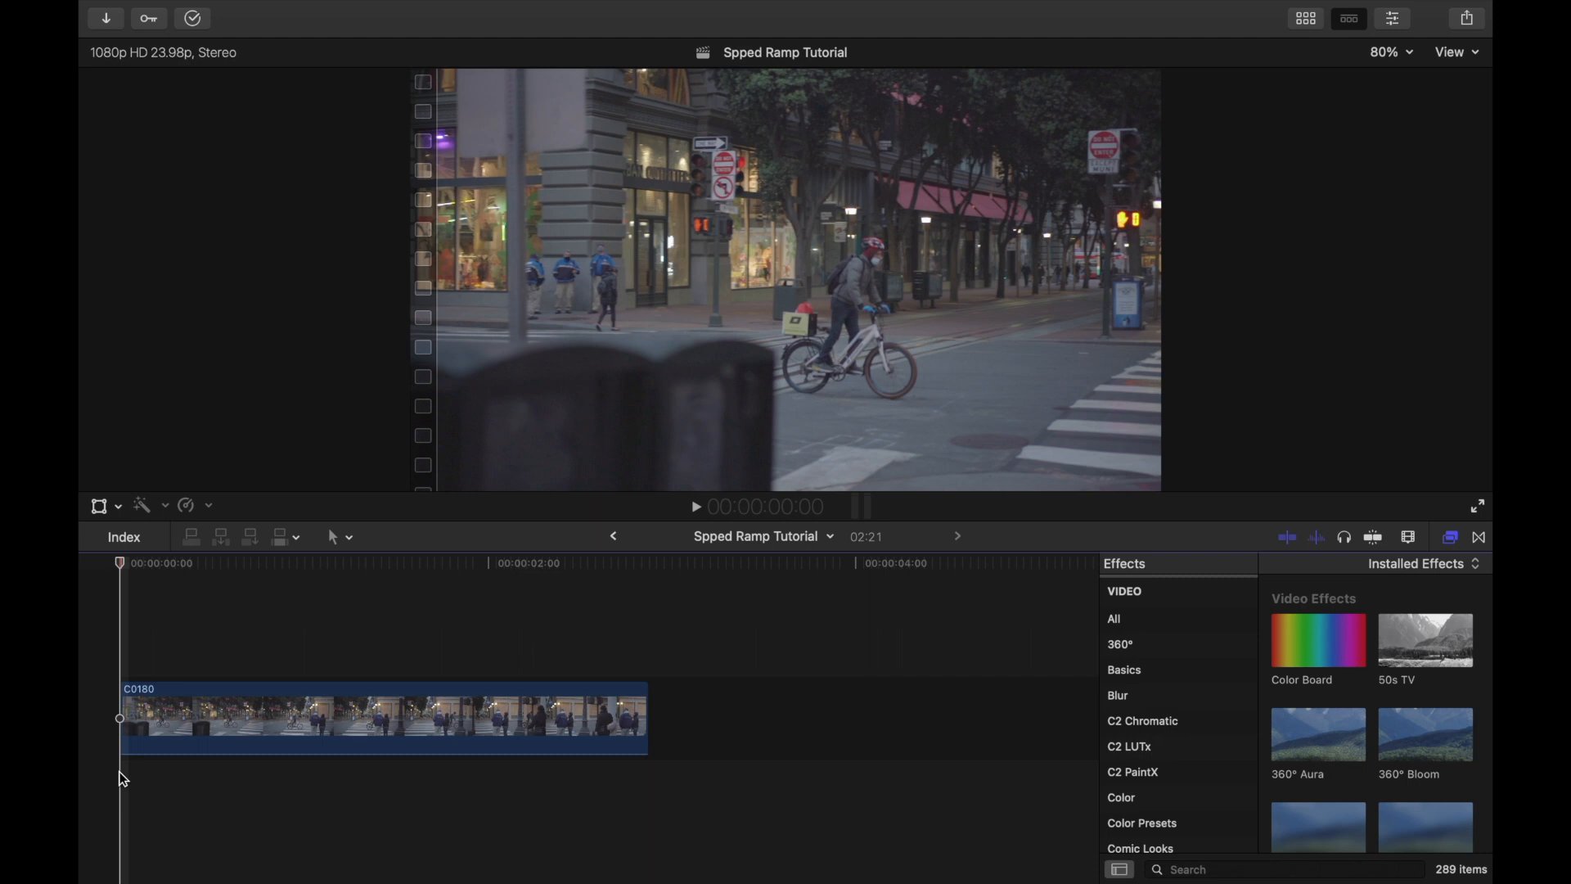
Step: Preview clip C0180, show its retime editor and split its speed into three segments at about 00:15 and 01:02
key("space")
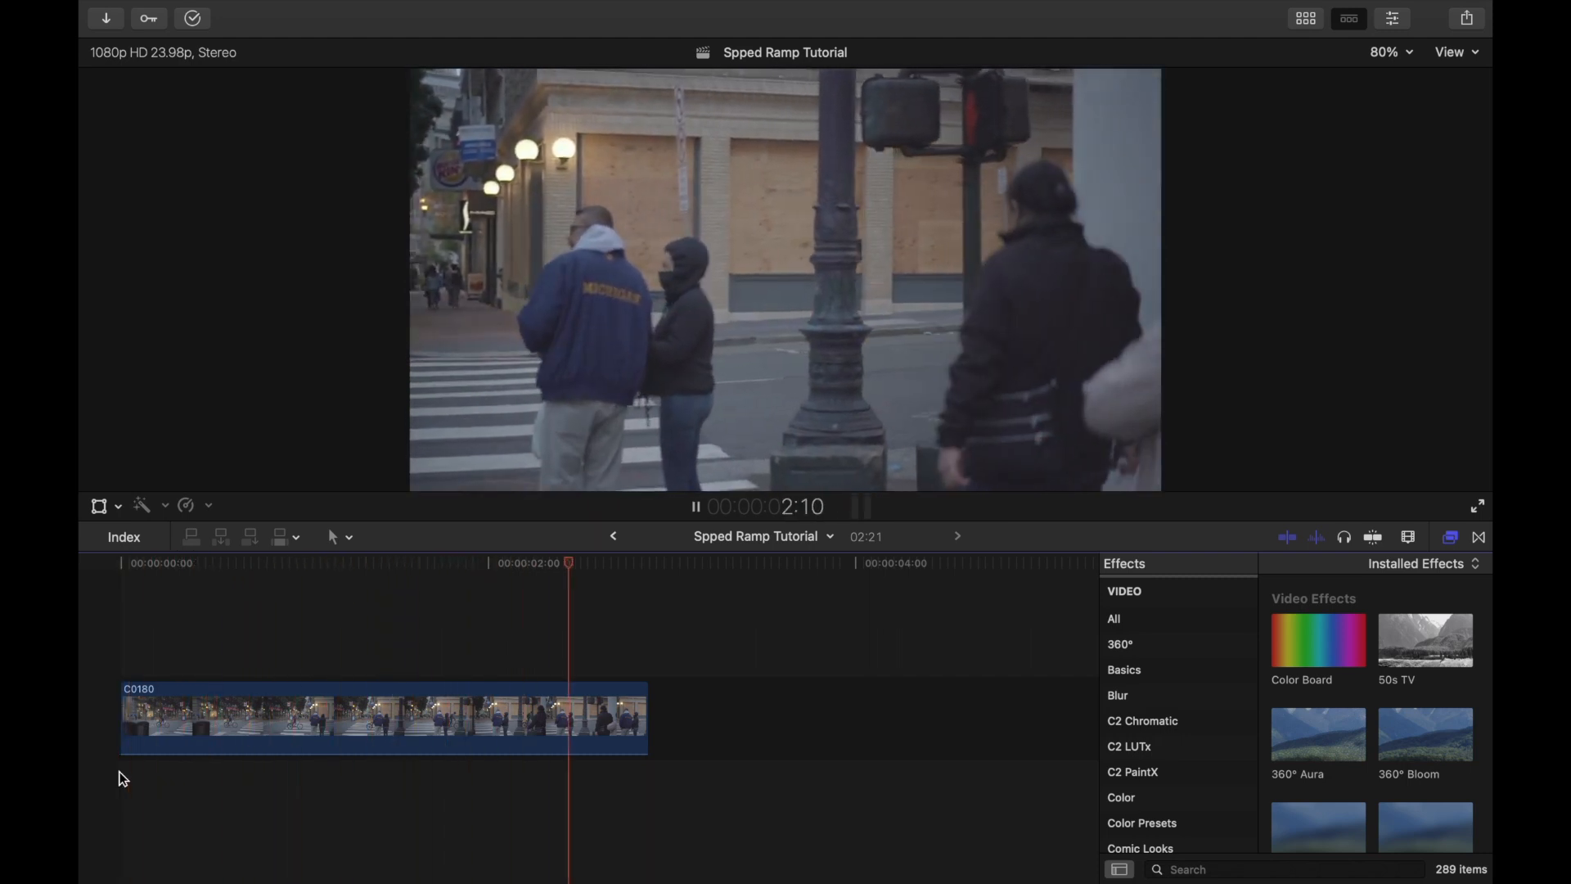
left_click(123, 780)
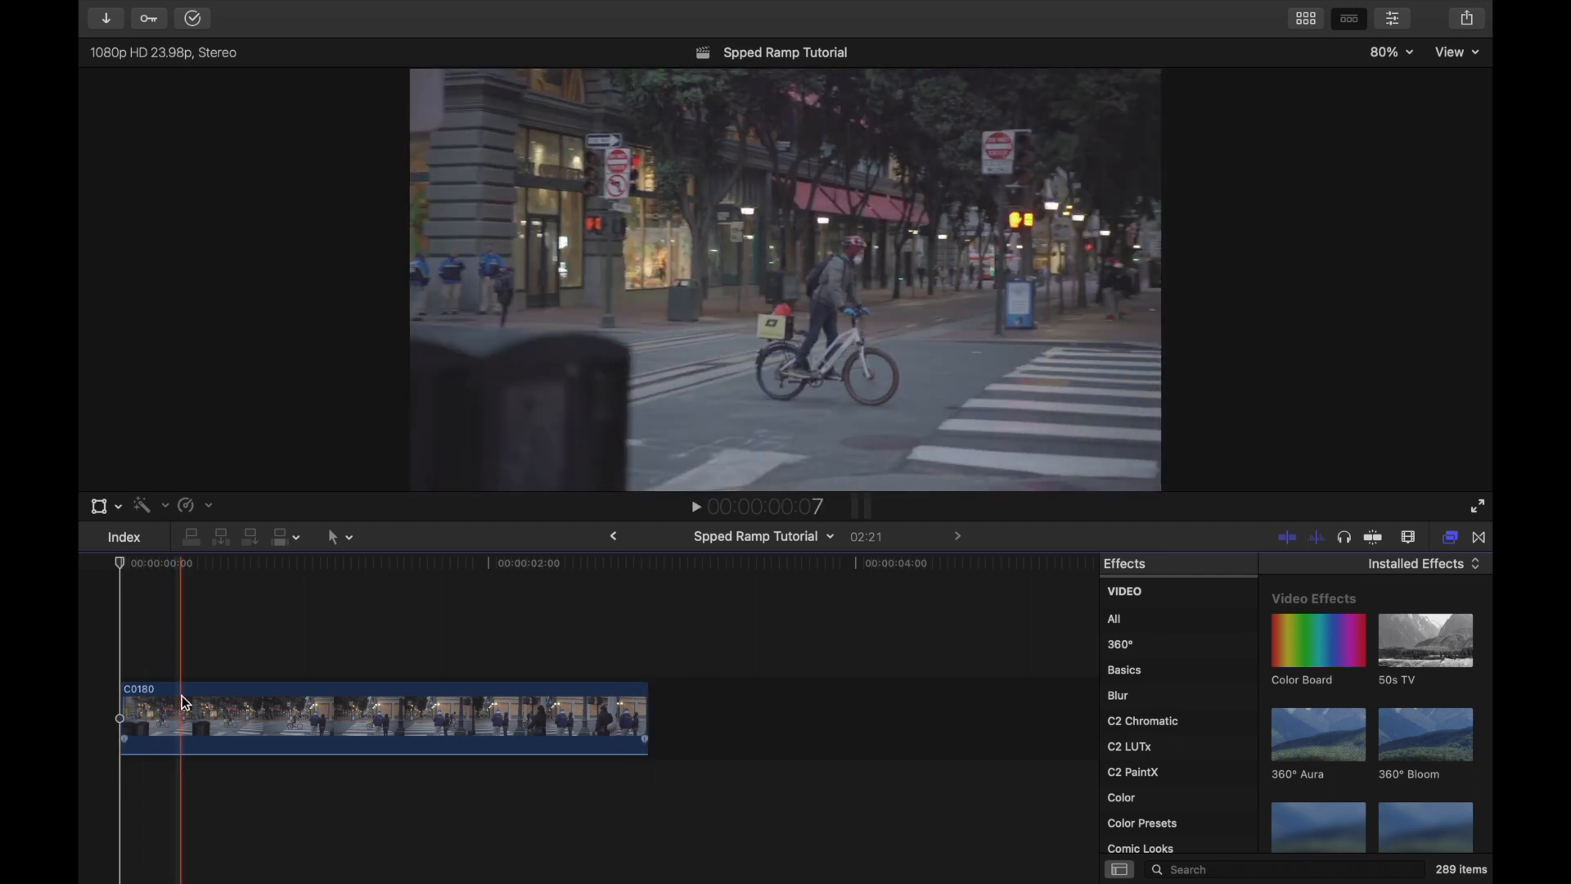
left_click(193, 709)
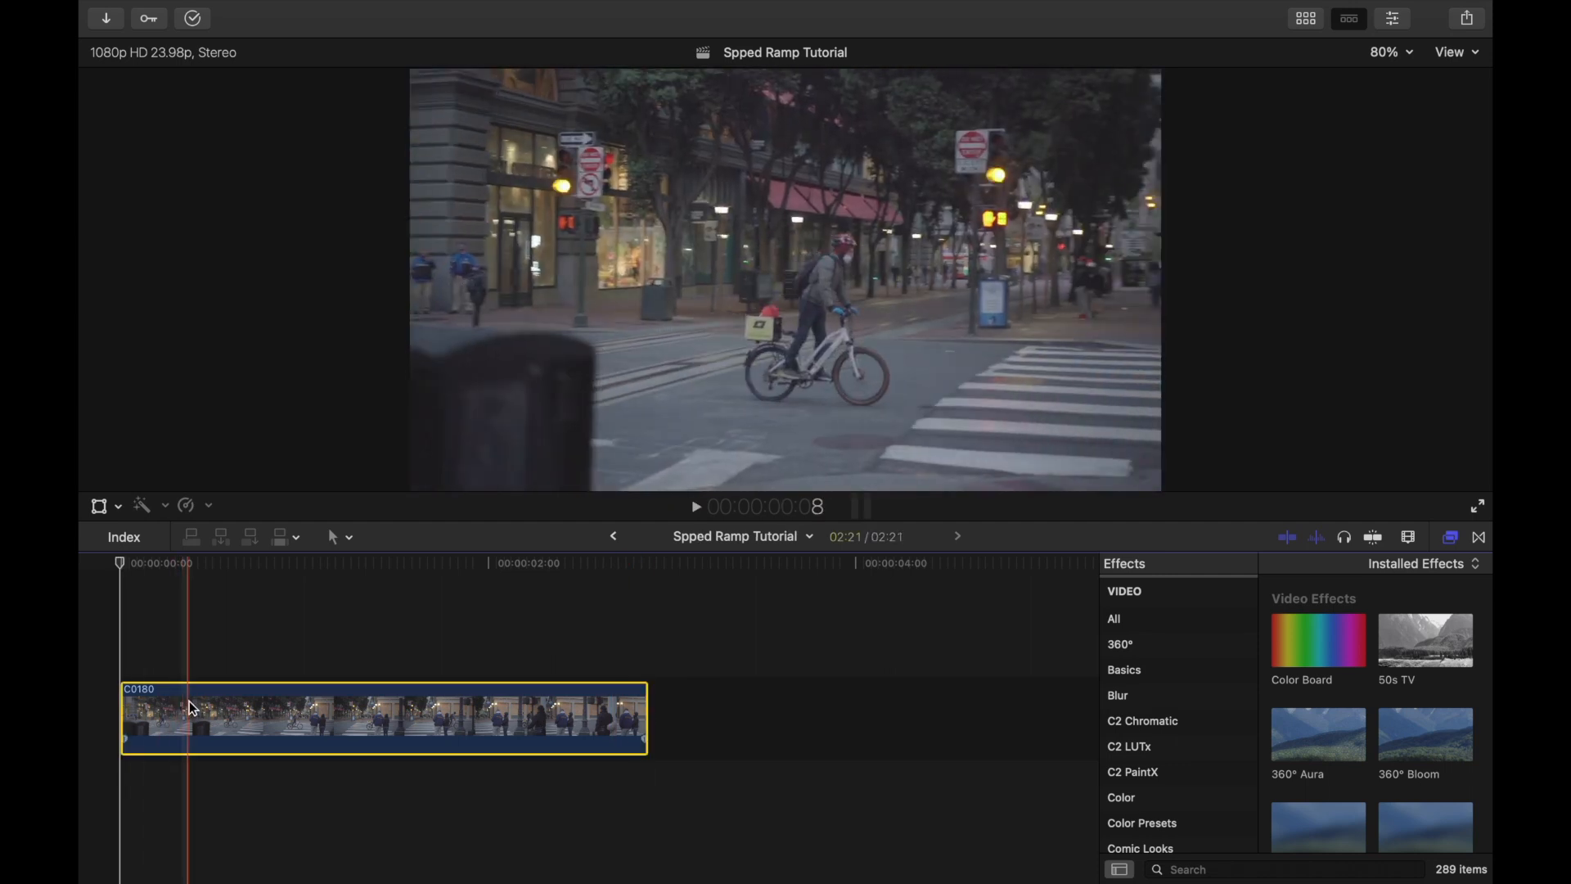
key("super+r")
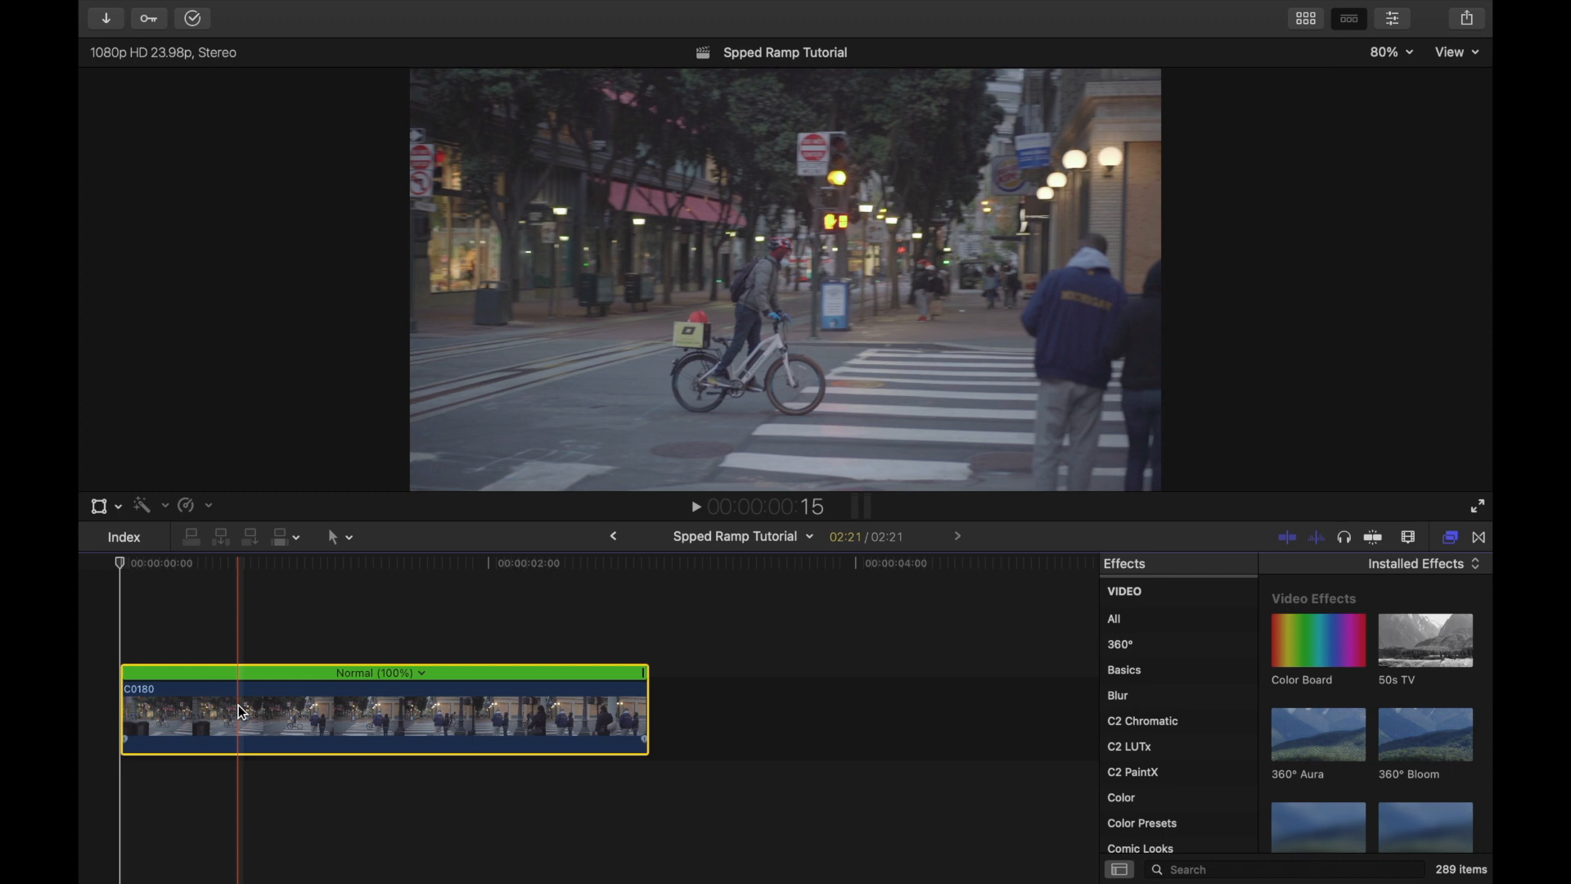
key("shift+b")
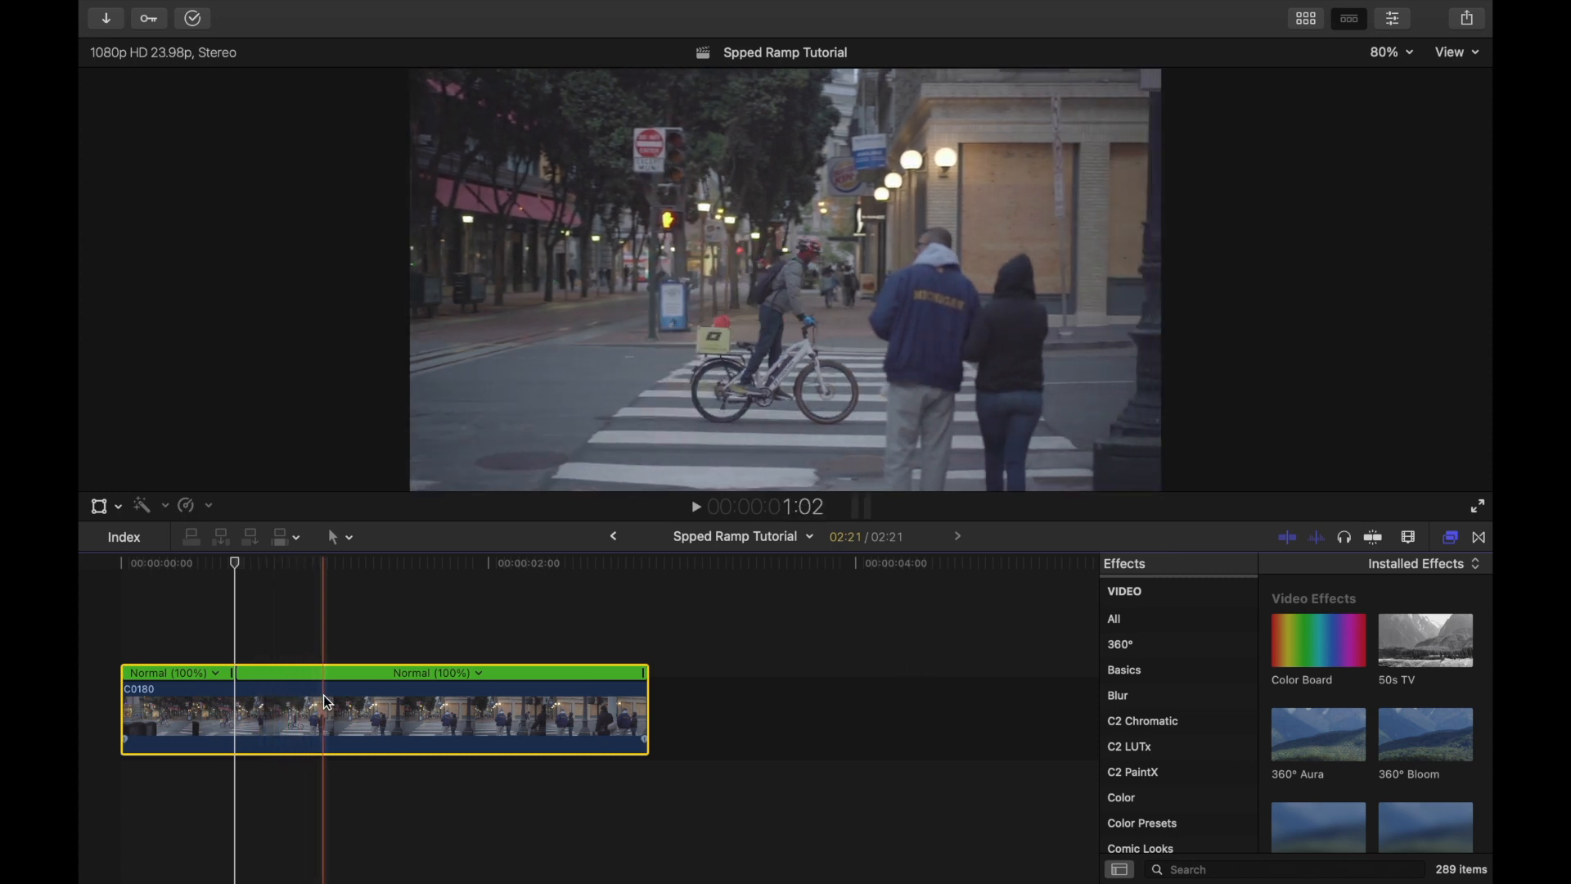
key("shift+b")
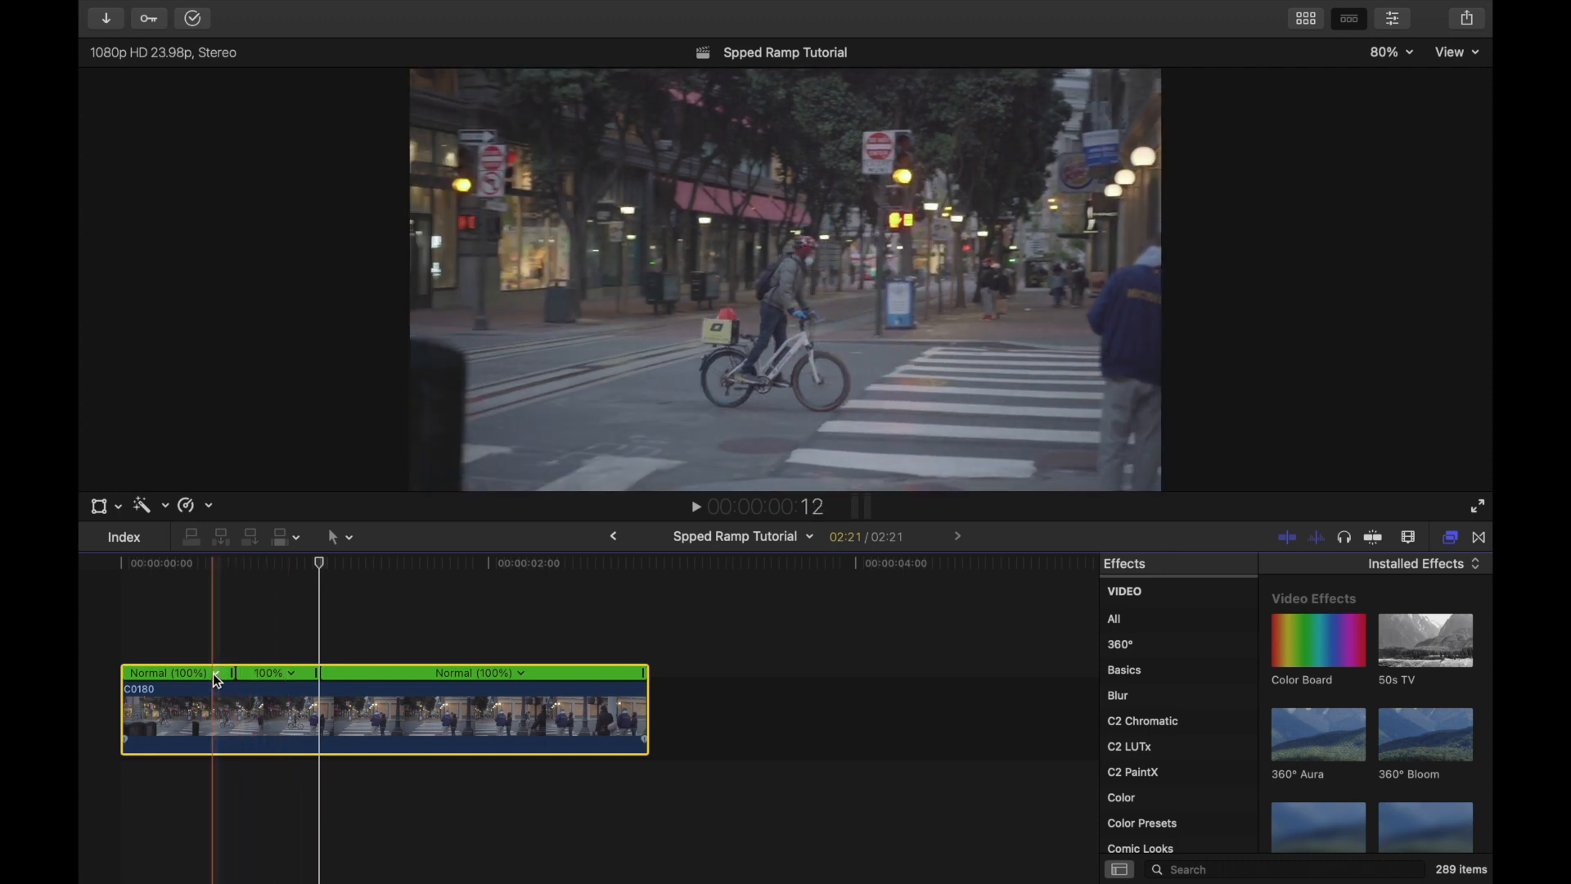
Step: Set the clip's first speed segment to Fast 8x
left_click(216, 678)
mouse_move(241, 714)
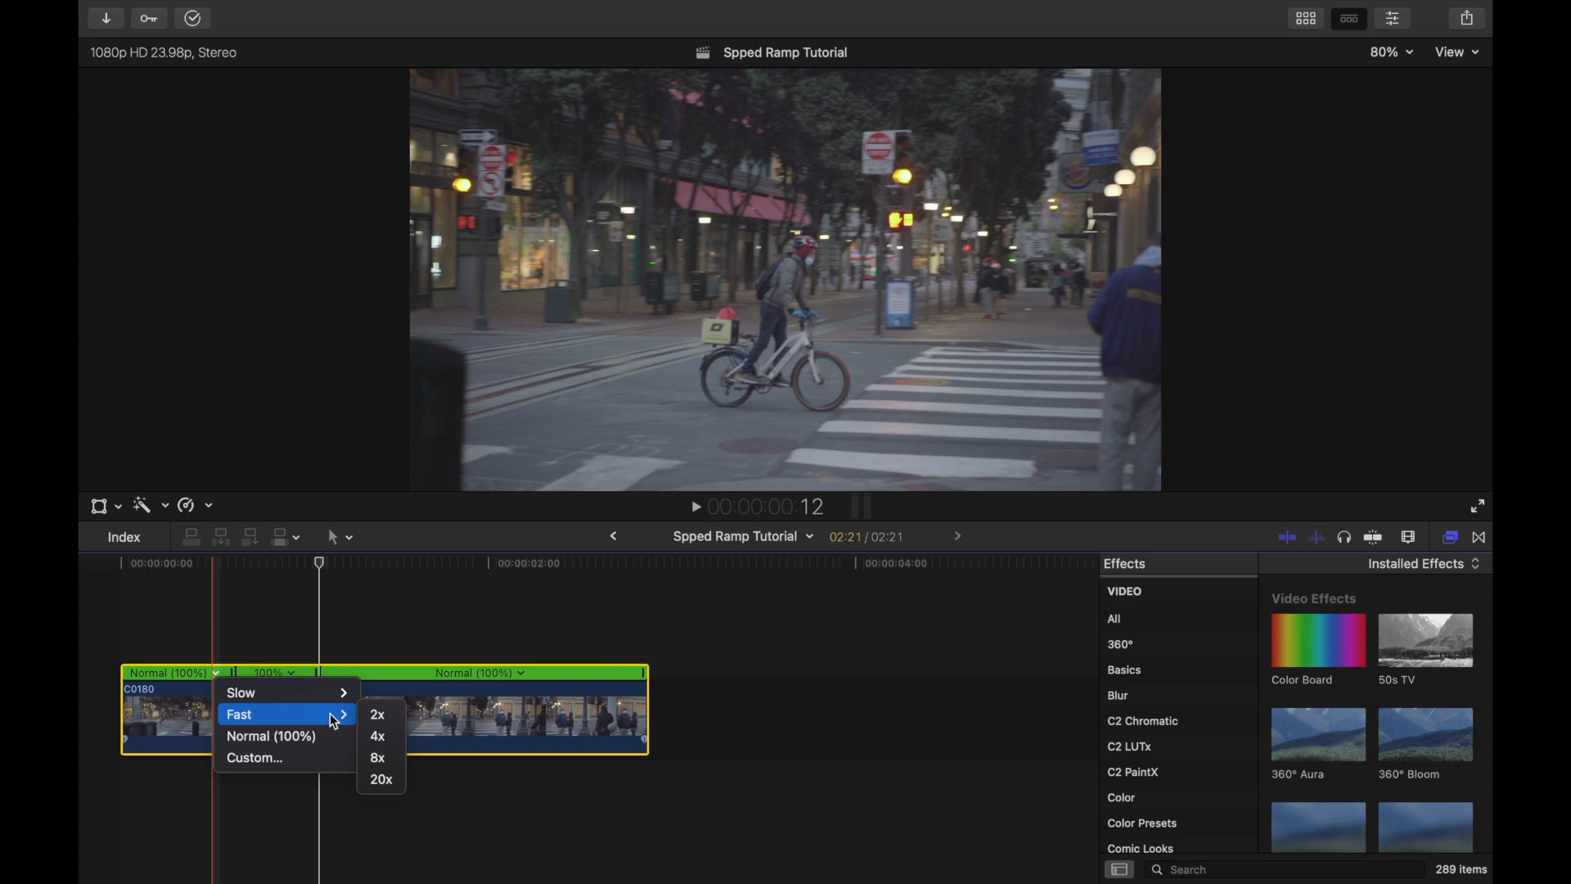
left_click(382, 760)
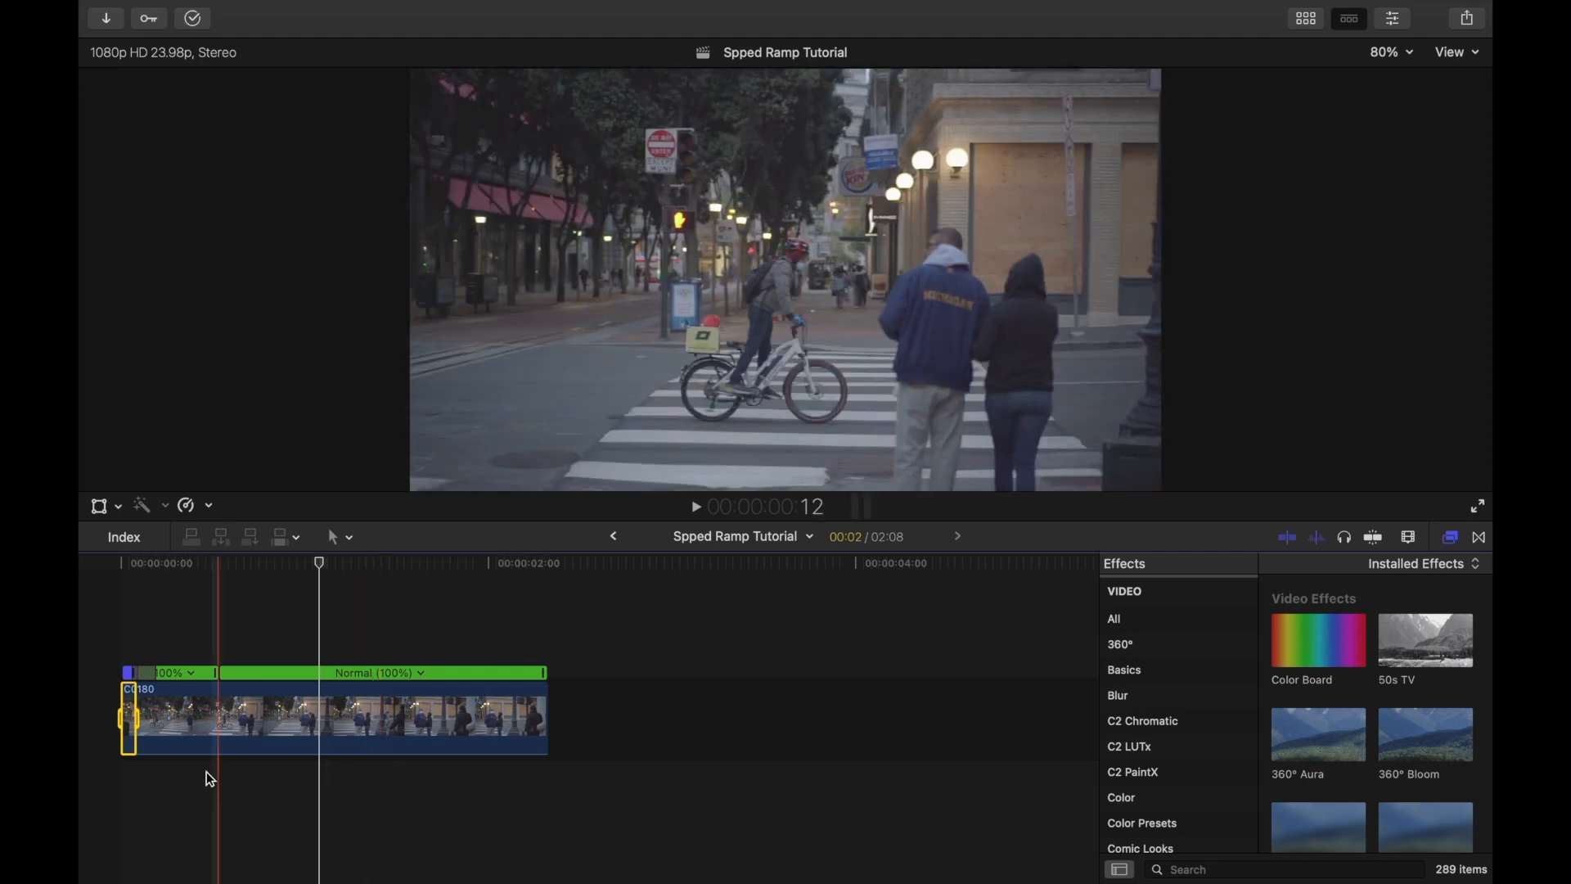
Step: Give the clip's middle speed segment a custom rate of 40%
left_click(178, 706)
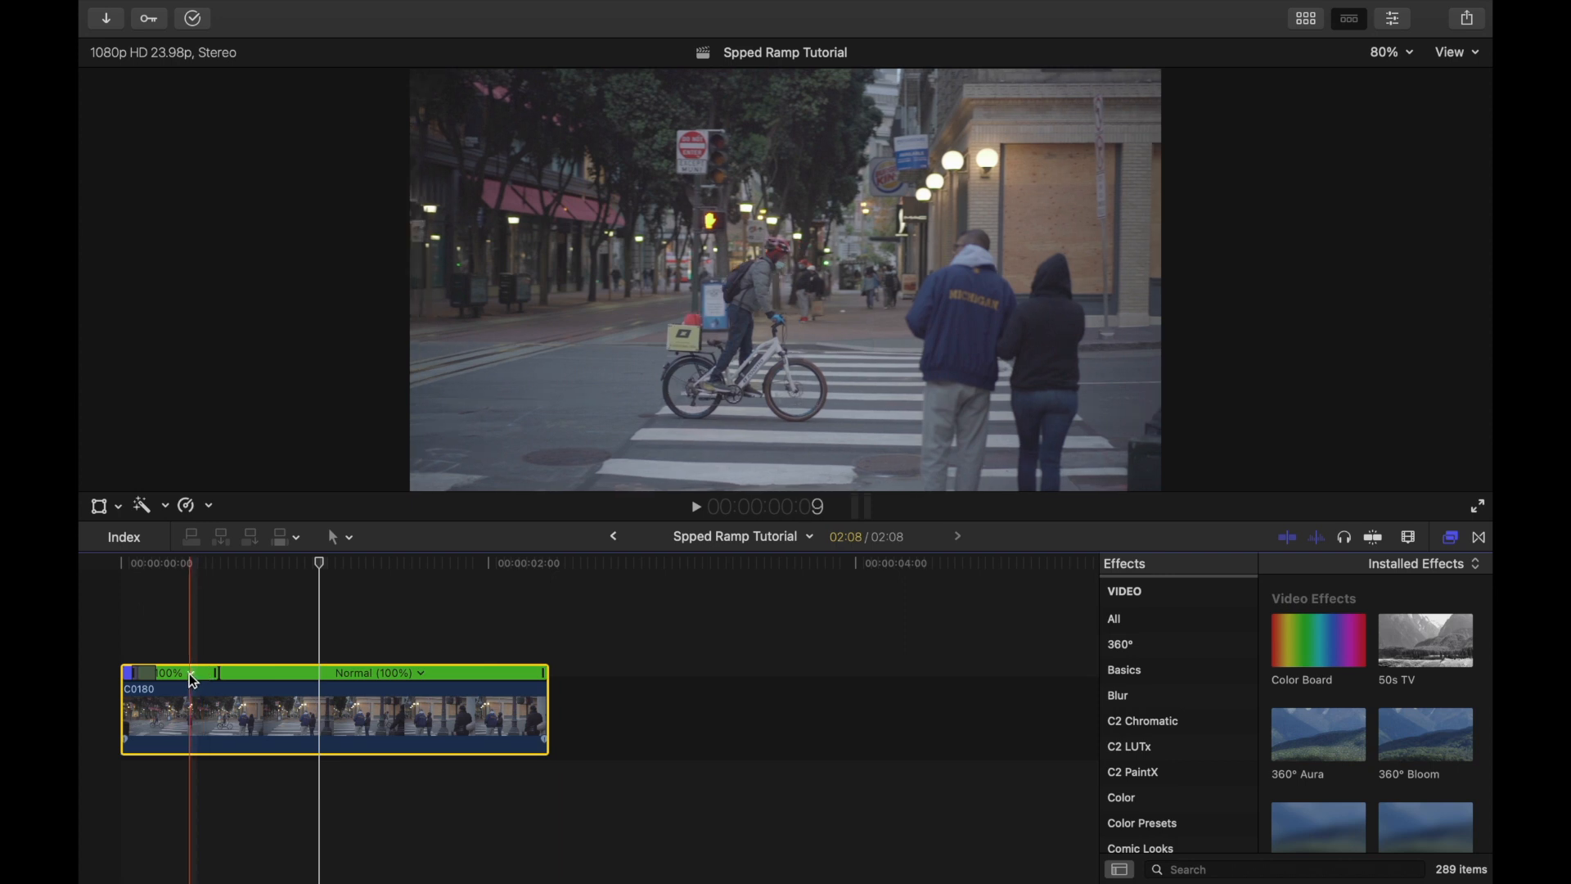
left_click(192, 674)
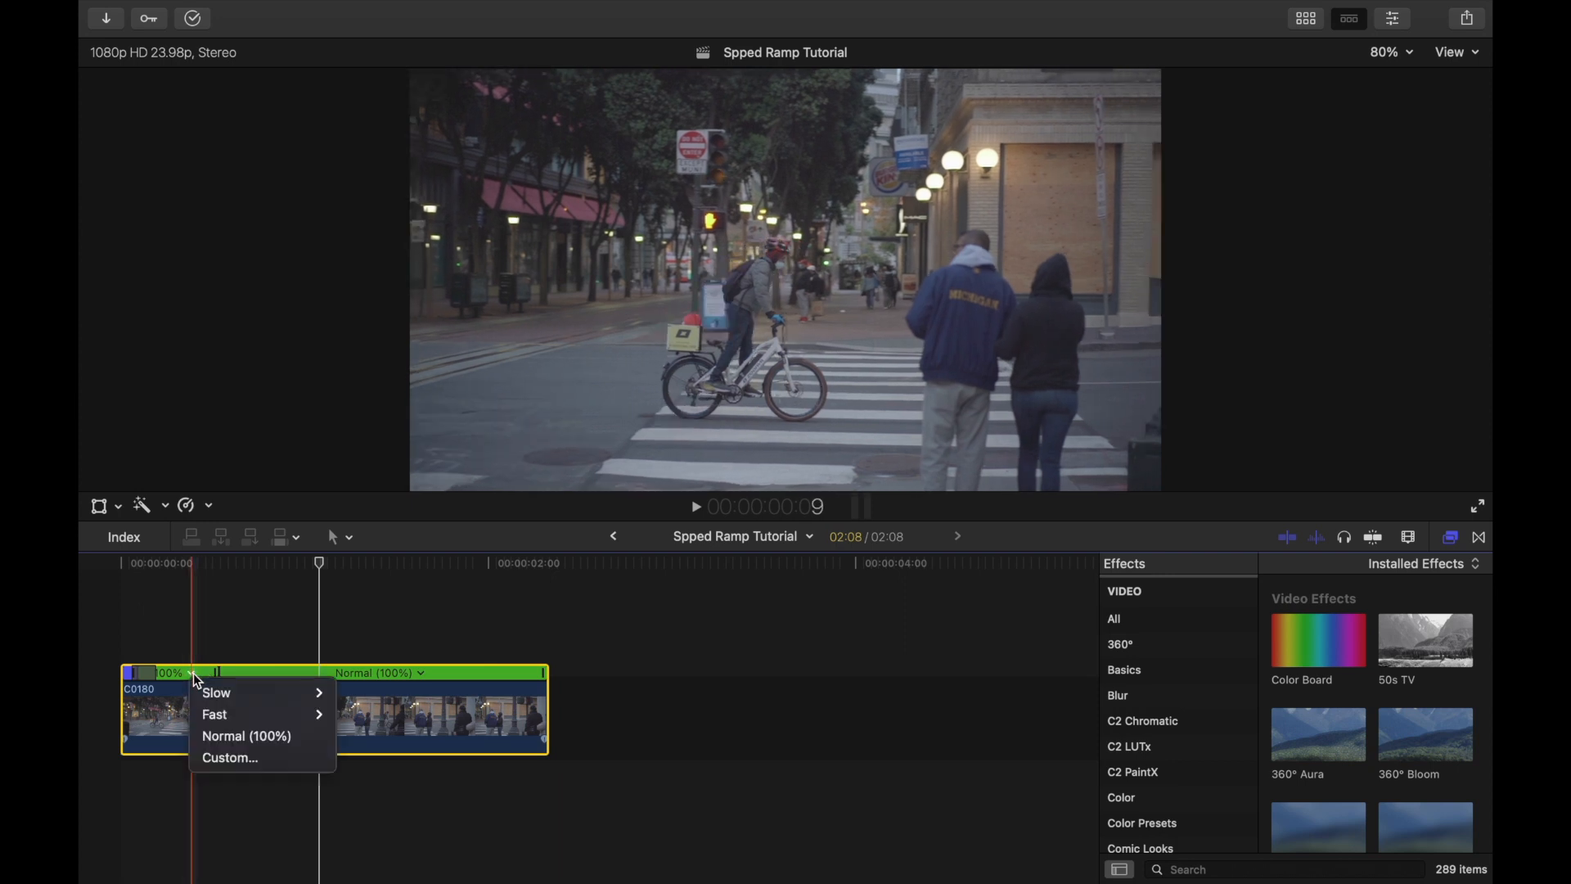
left_click(251, 759)
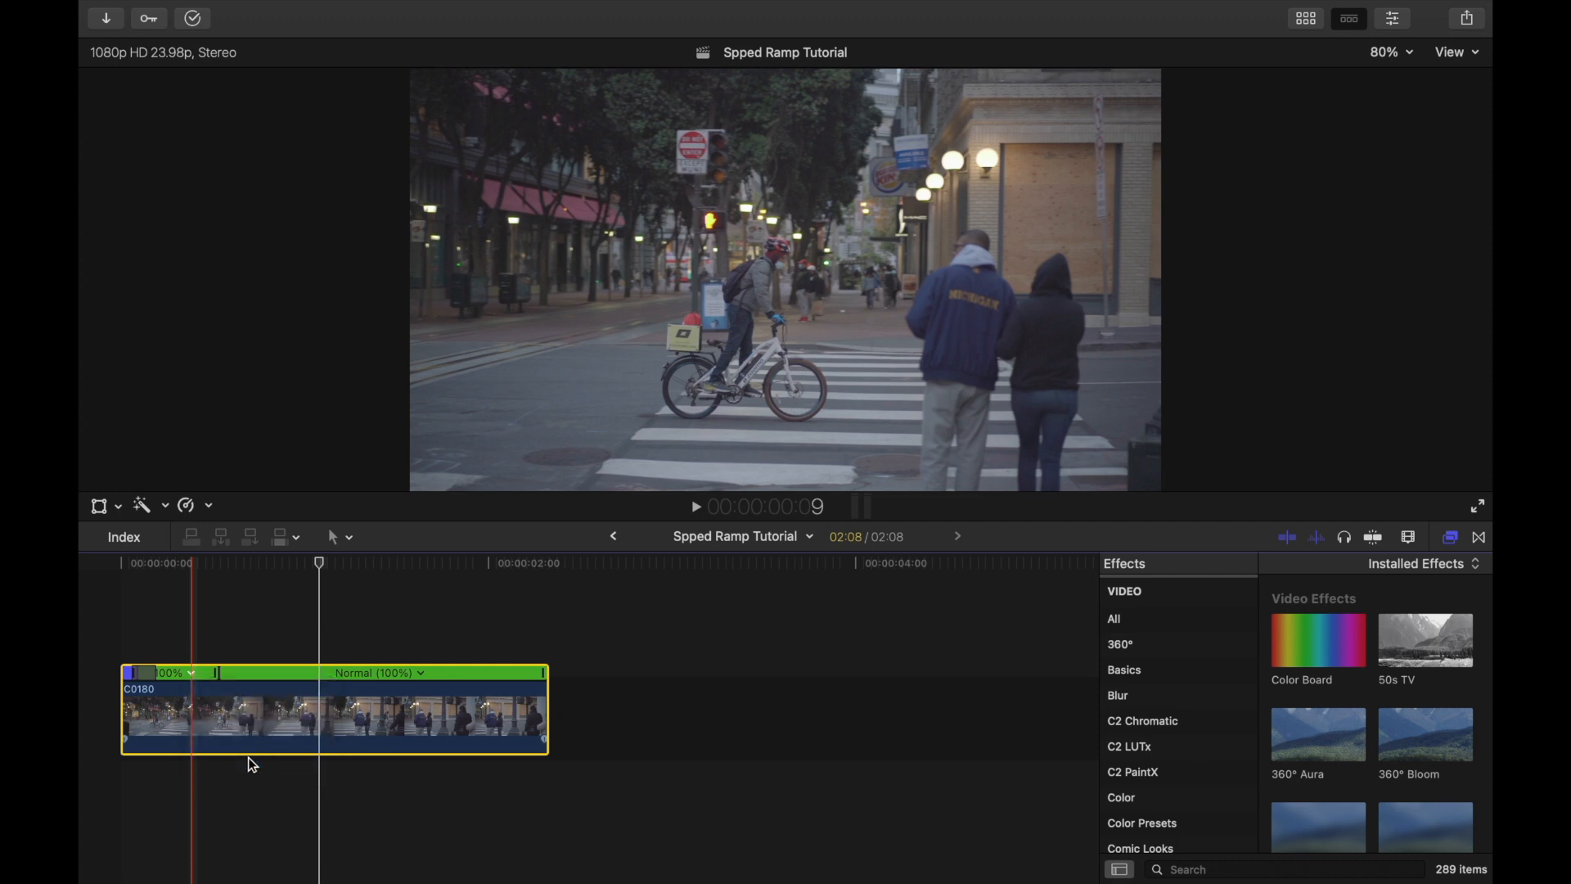
left_click(213, 625)
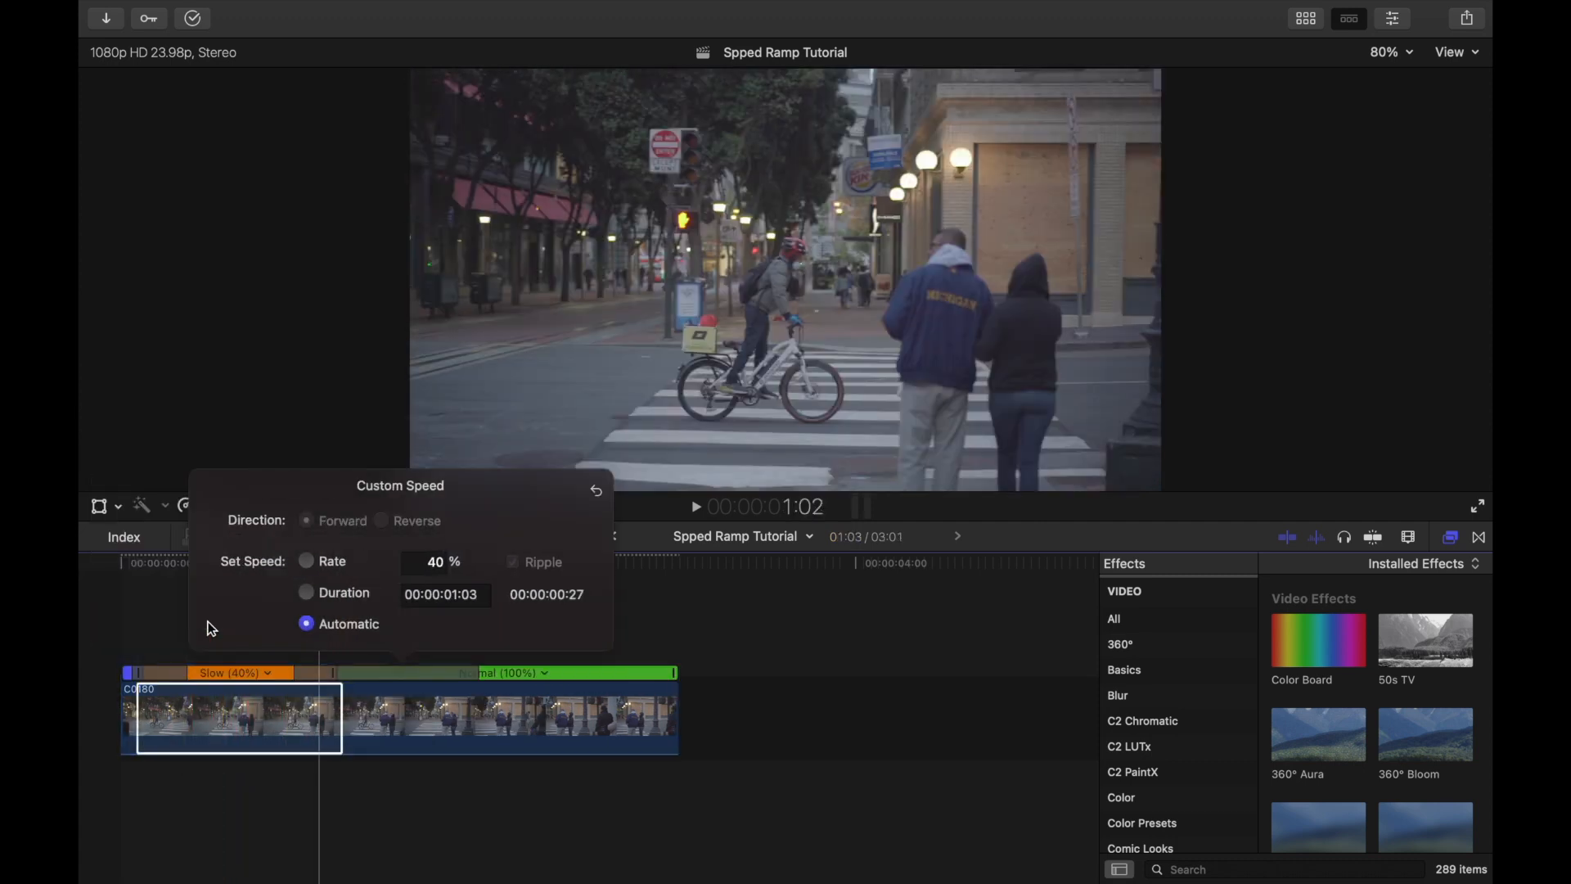
left_click(159, 716)
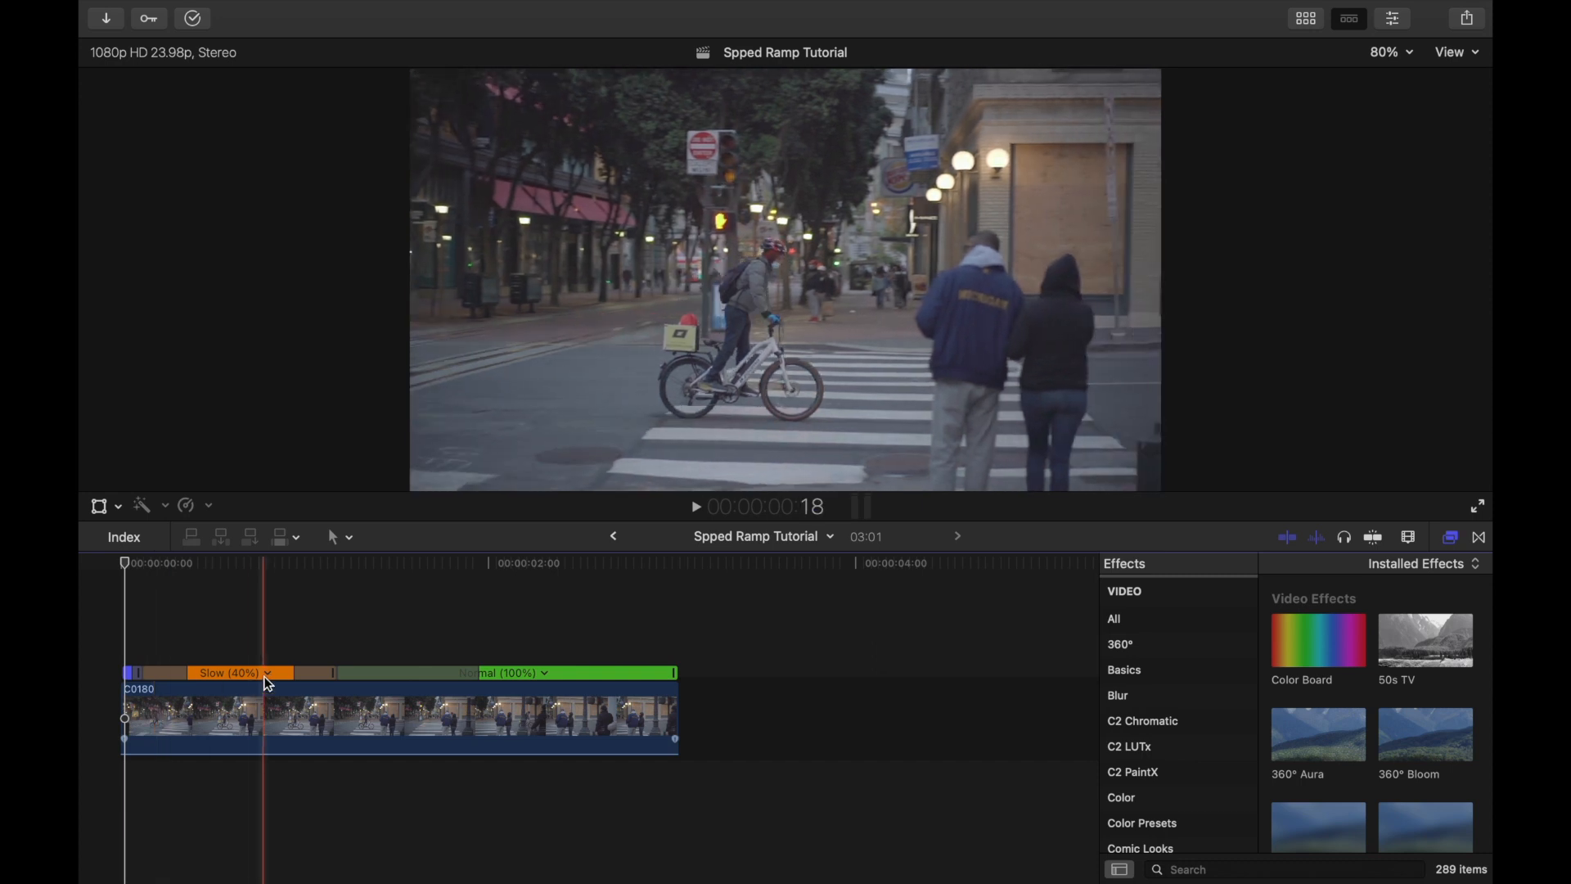
Step: Set the clip's last speed segment to Fast 8x
left_click(260, 700)
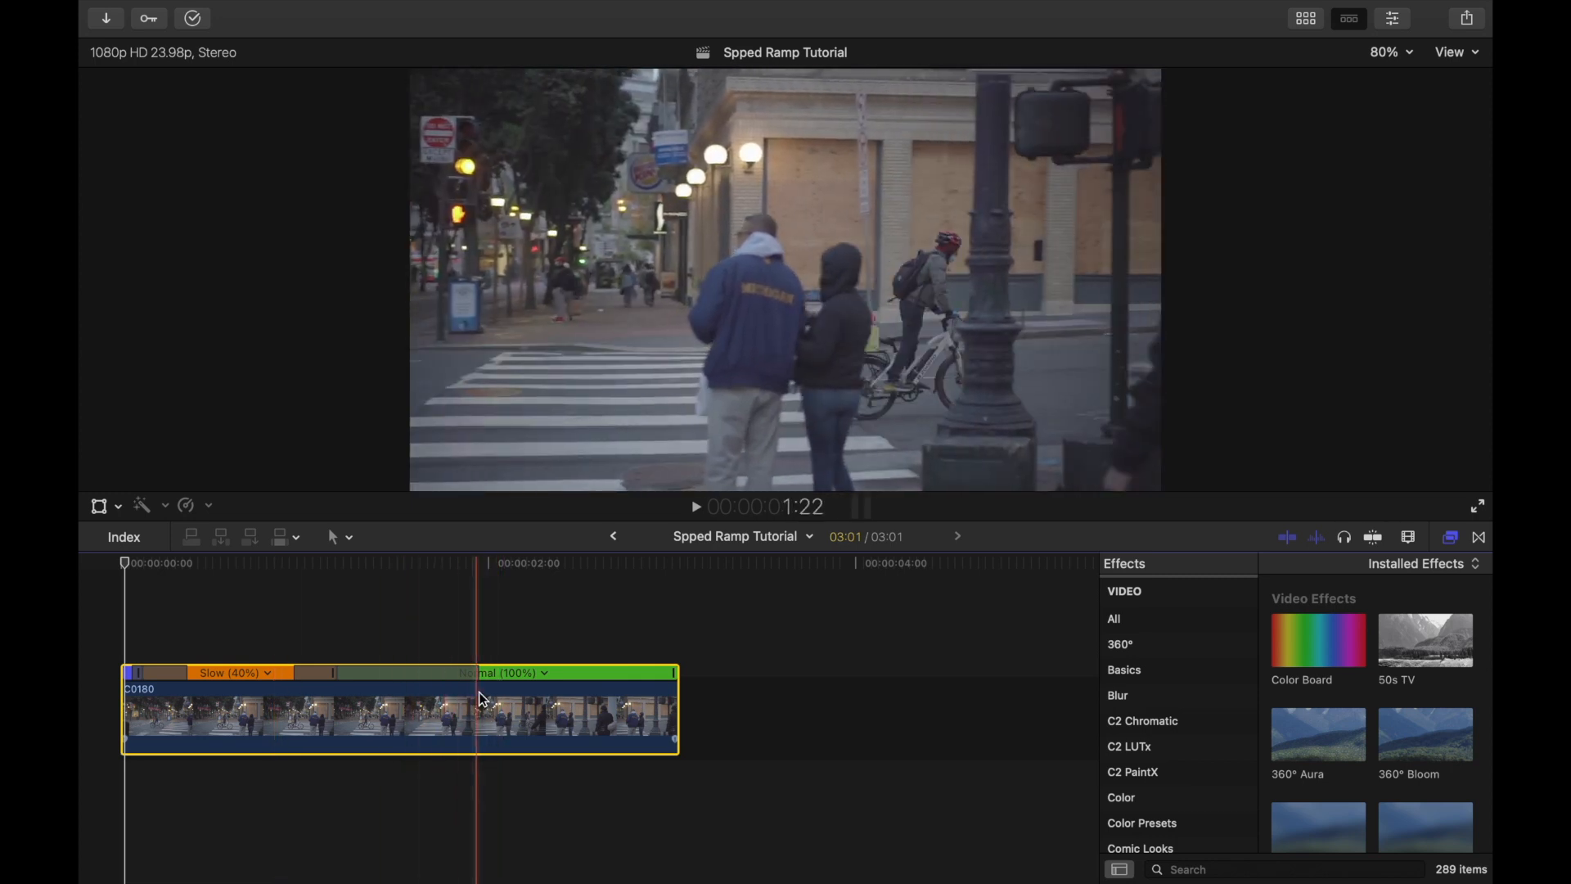
left_click(545, 673)
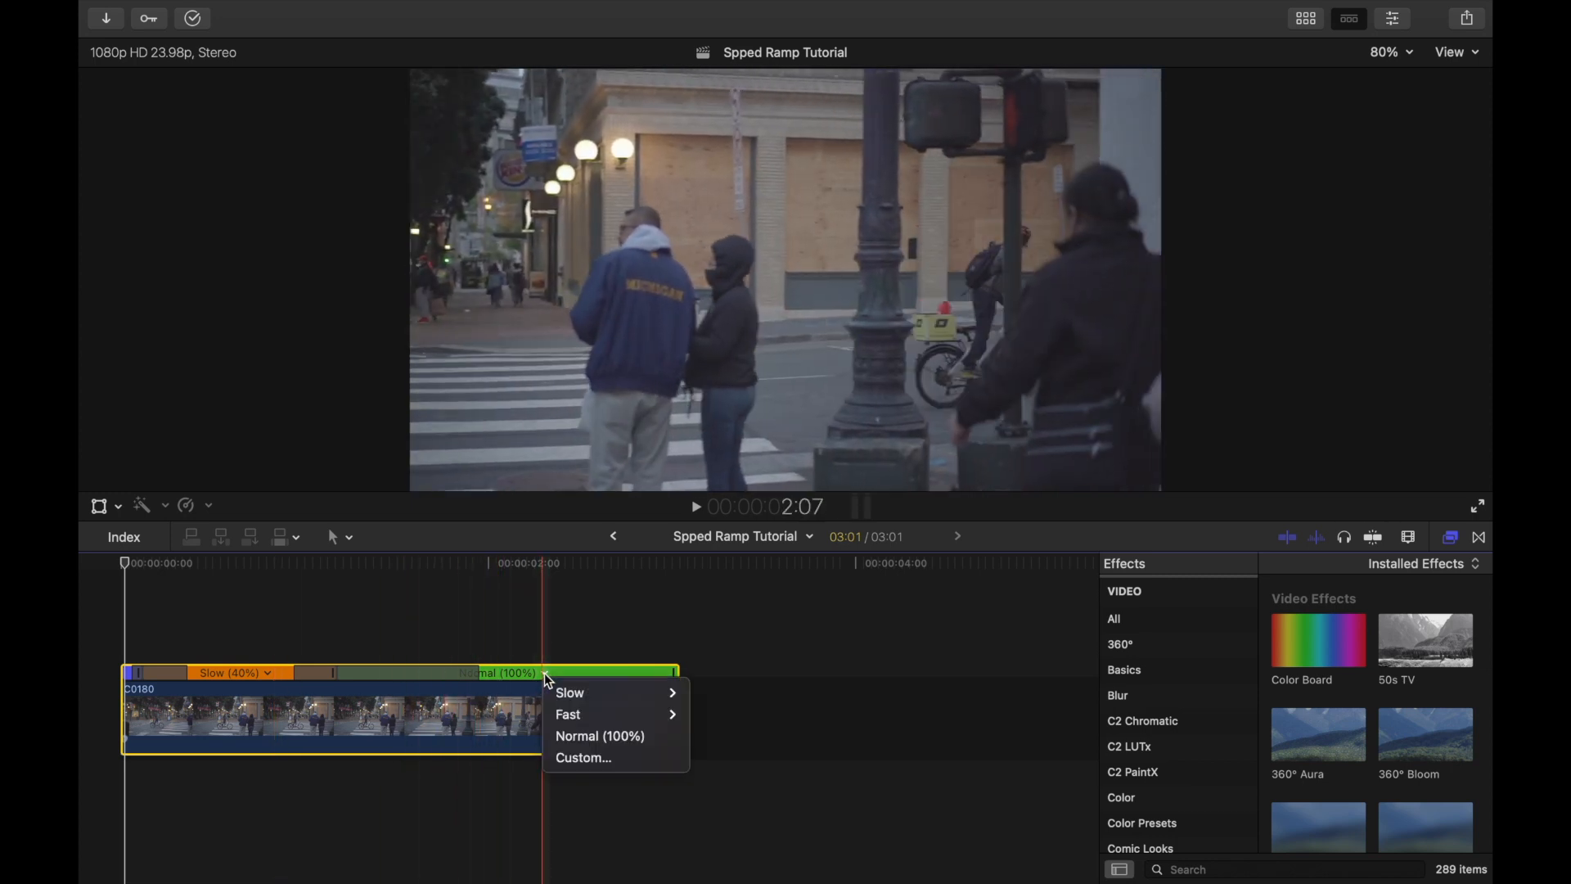
mouse_move(578, 720)
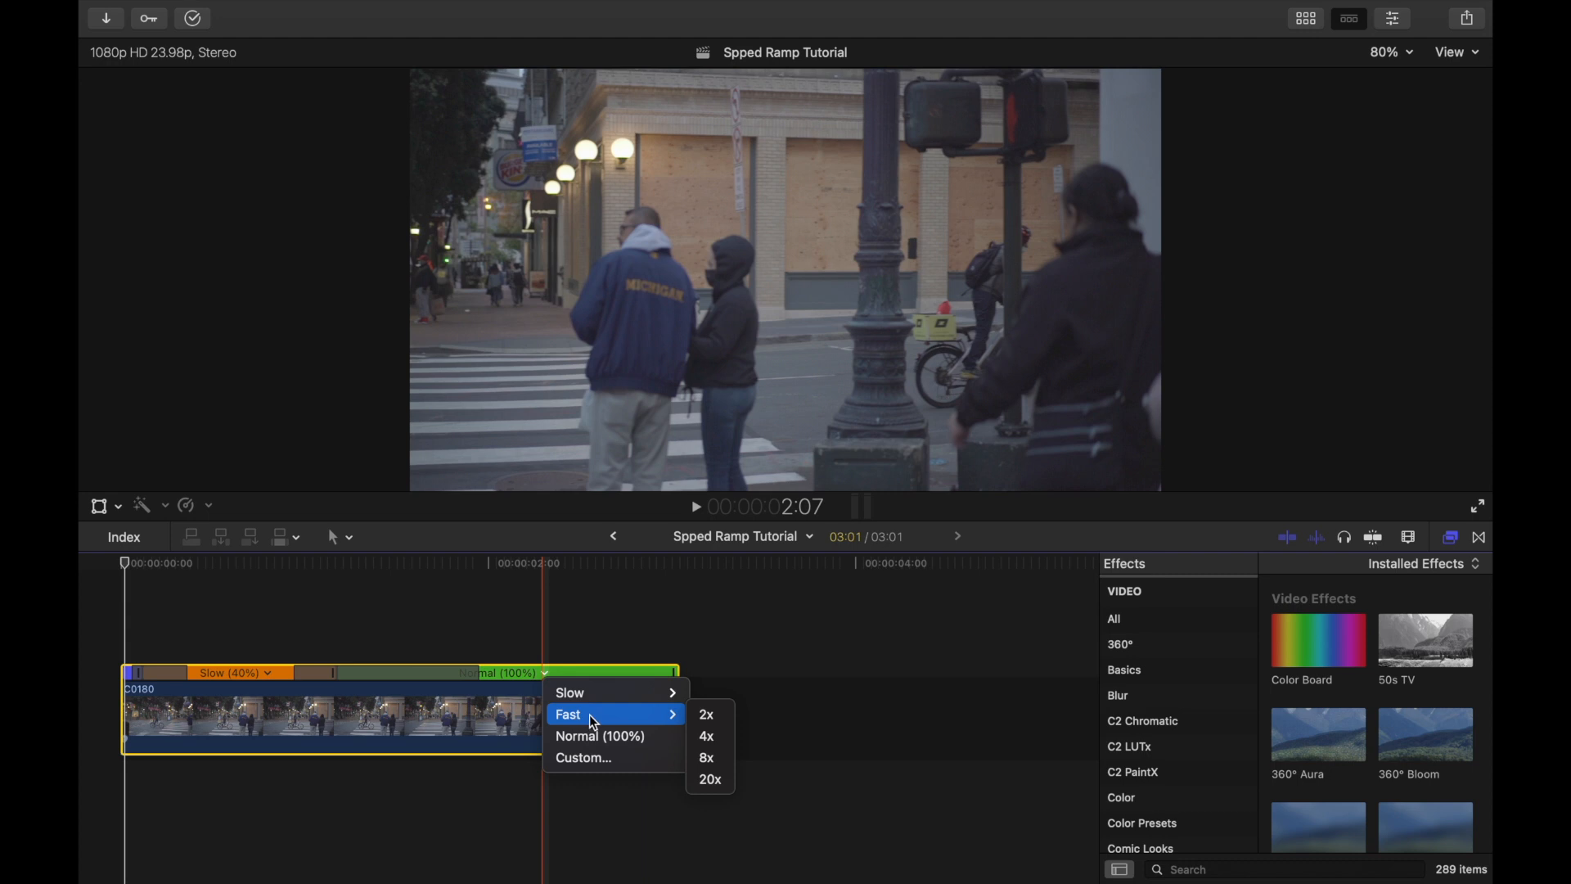
left_click(709, 758)
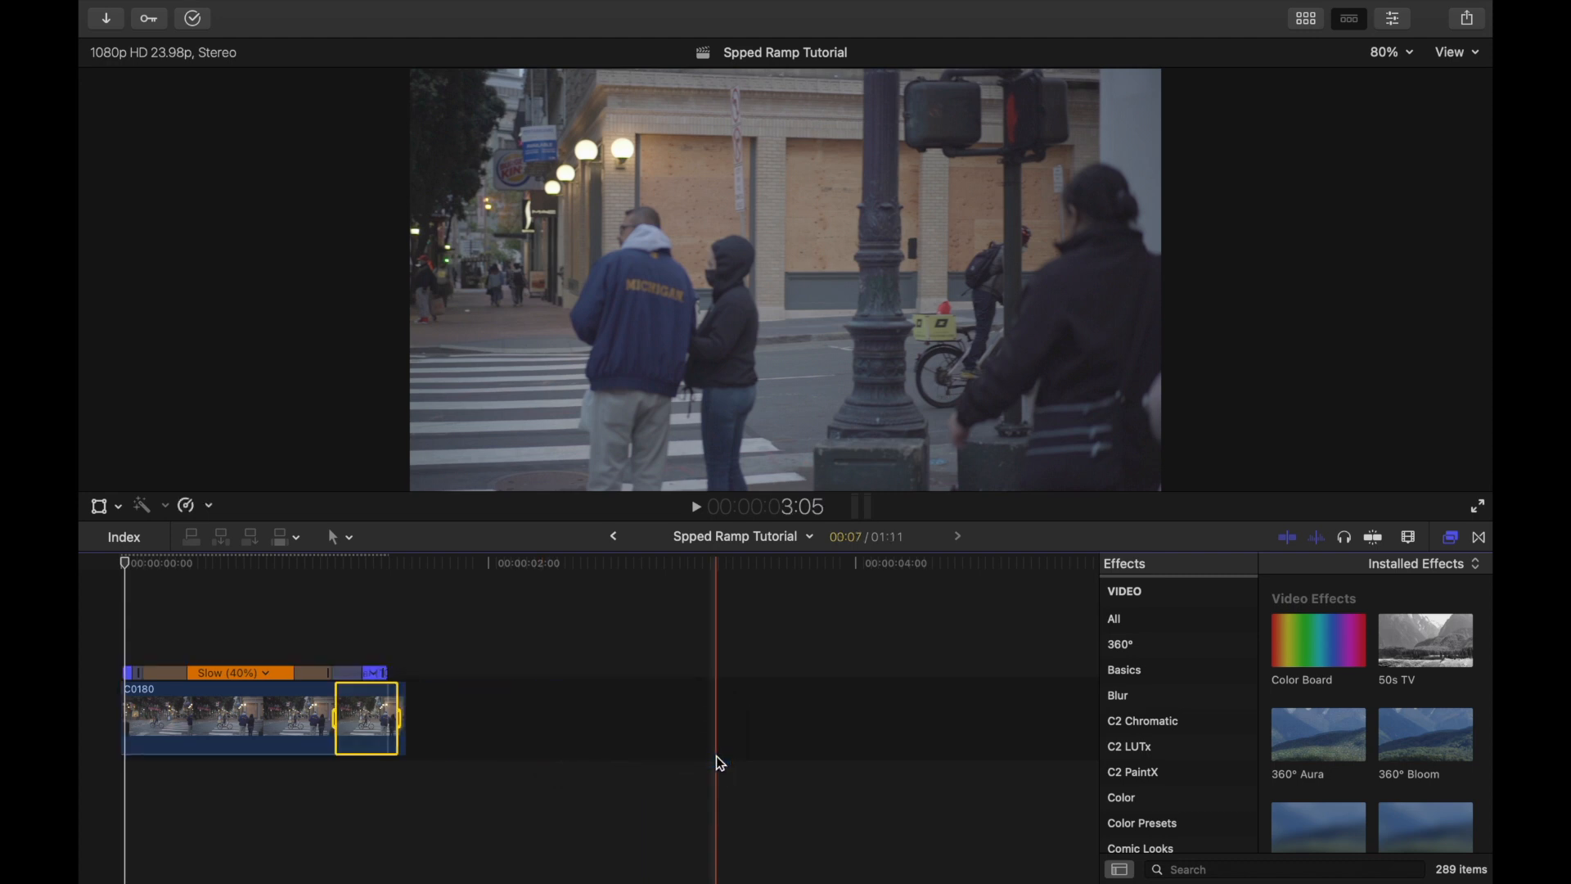
Step: Play the retimed clip from the start to review the speed ramp
left_click(113, 791)
key("space")
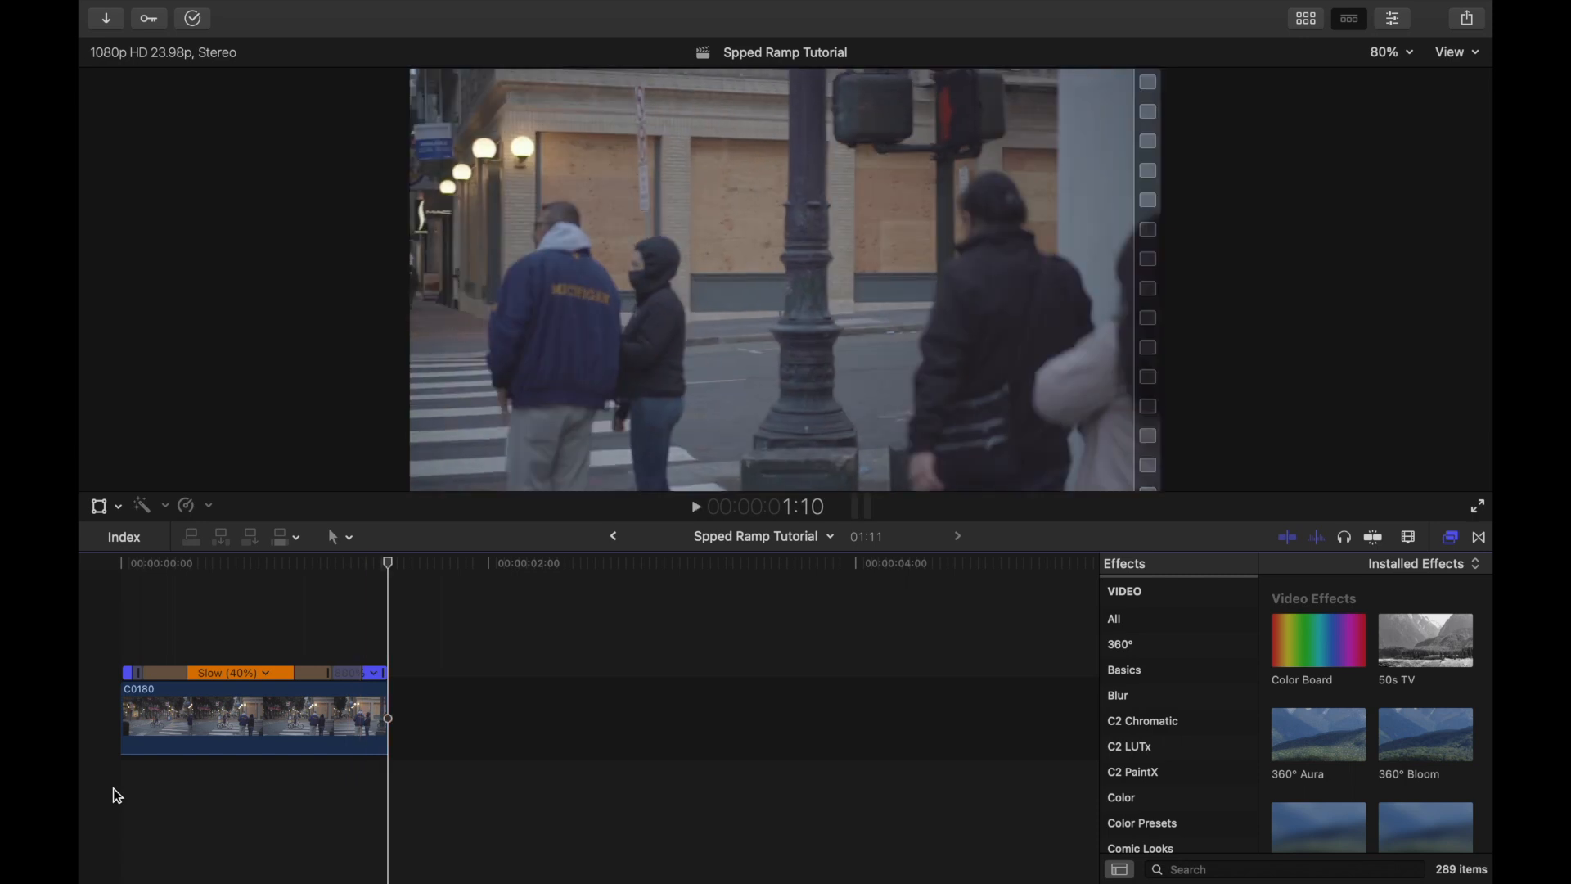
left_click(117, 789)
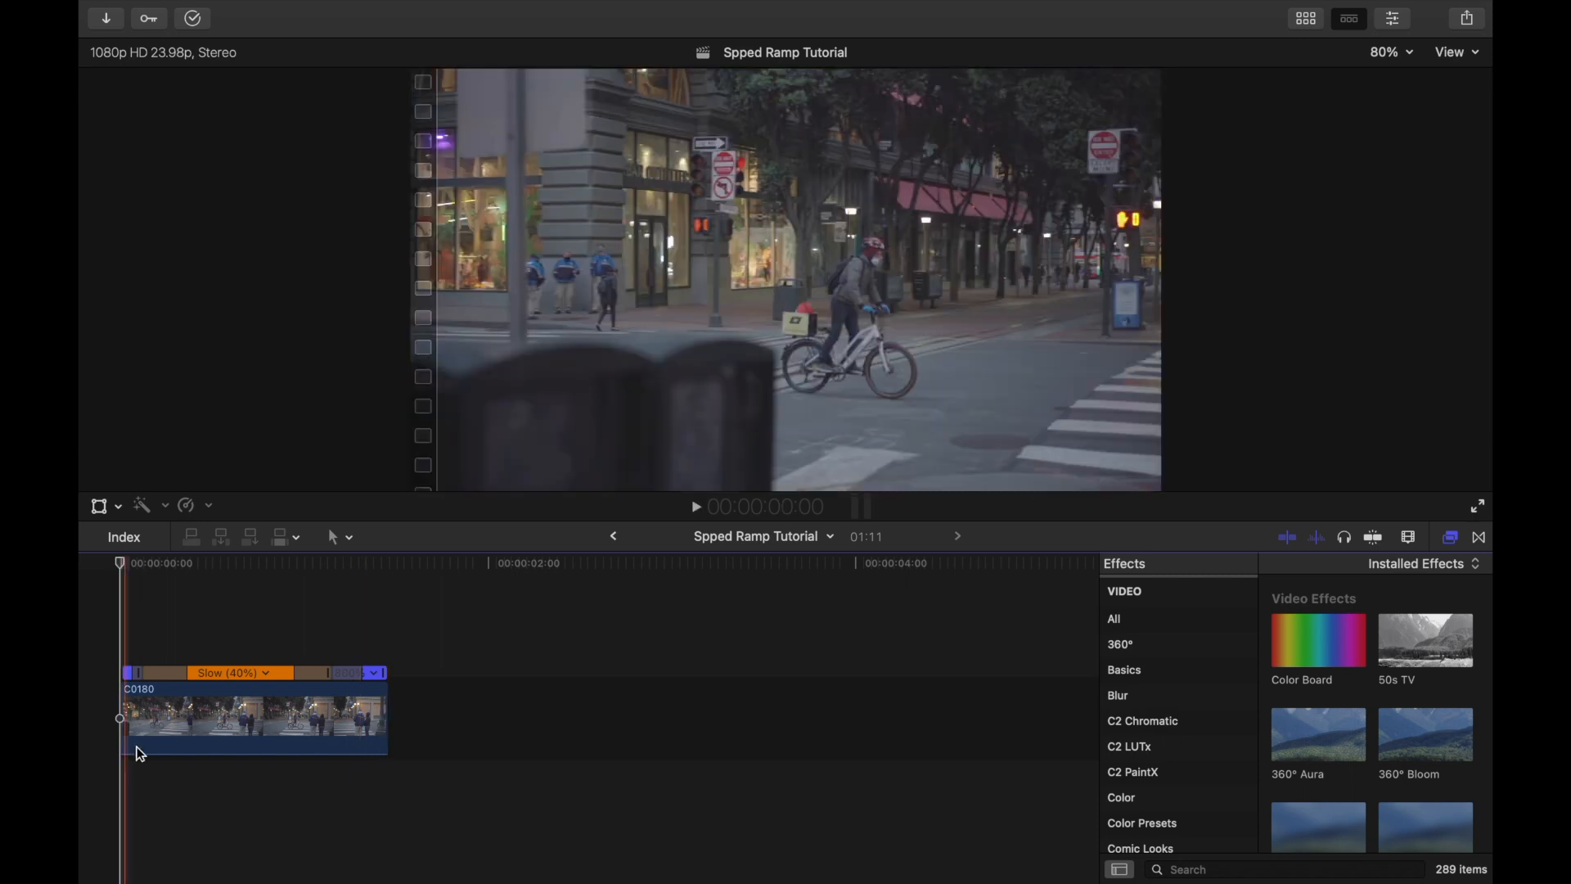
Step: Try shorter and longer speed transitions into the 40% segment, end the transition about 6 frames into the clip, and play it back
left_click(176, 704)
key("super+equal")
key("super+equal")
key("super+equal")
key("super+minus")
key("super+minus")
key("super+minus")
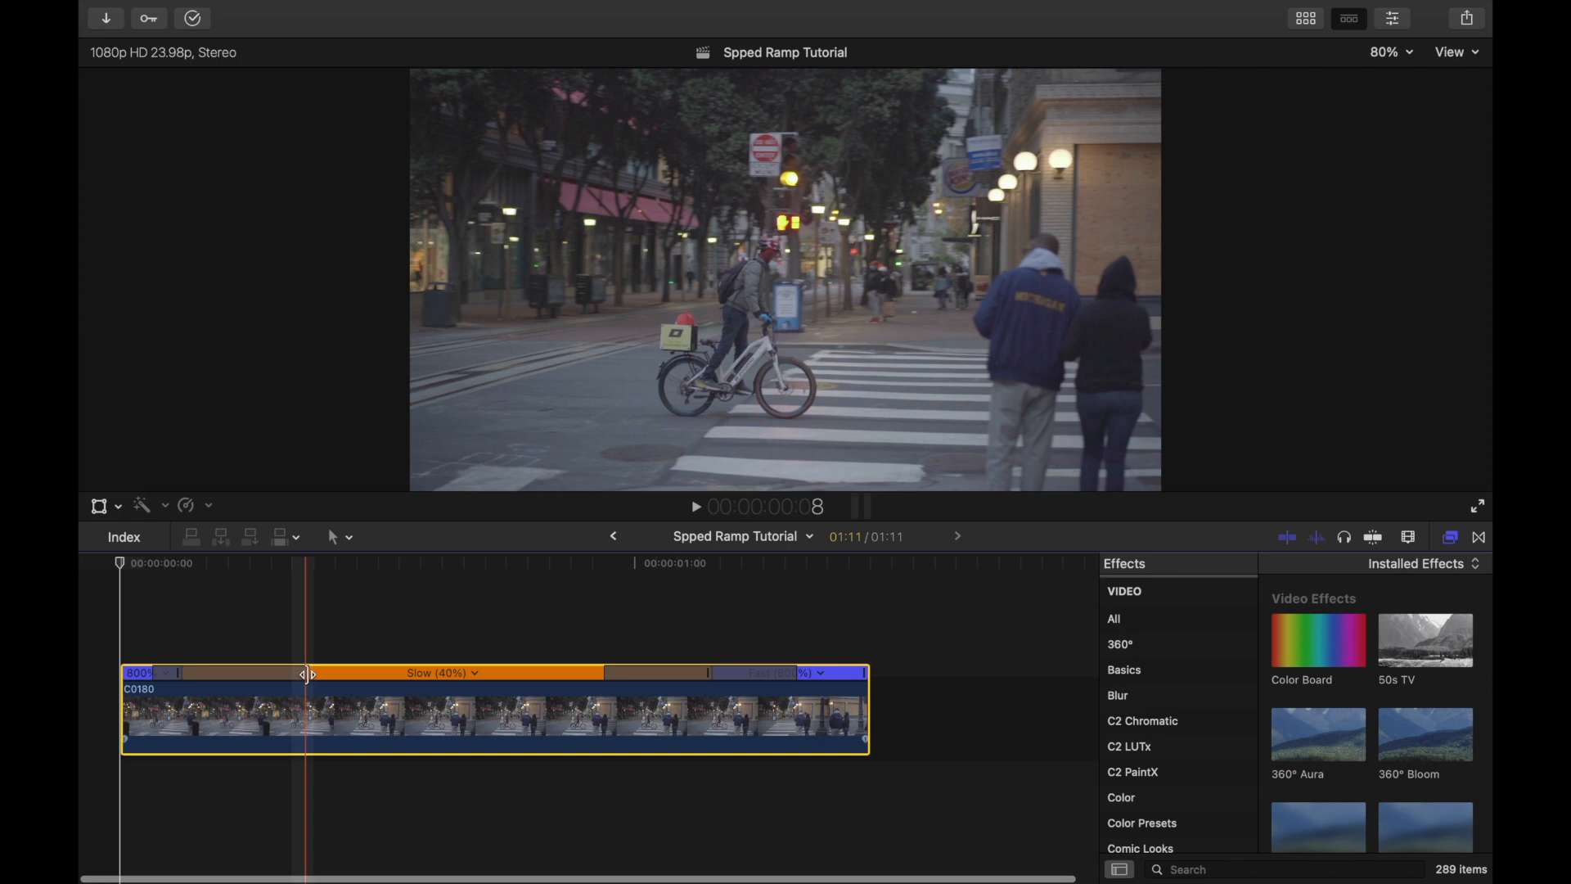
mouse_move(307, 674)
left_mouse_down()
mouse_move(245, 675)
mouse_move(339, 676)
mouse_move(209, 681)
mouse_move(305, 673)
left_mouse_up()
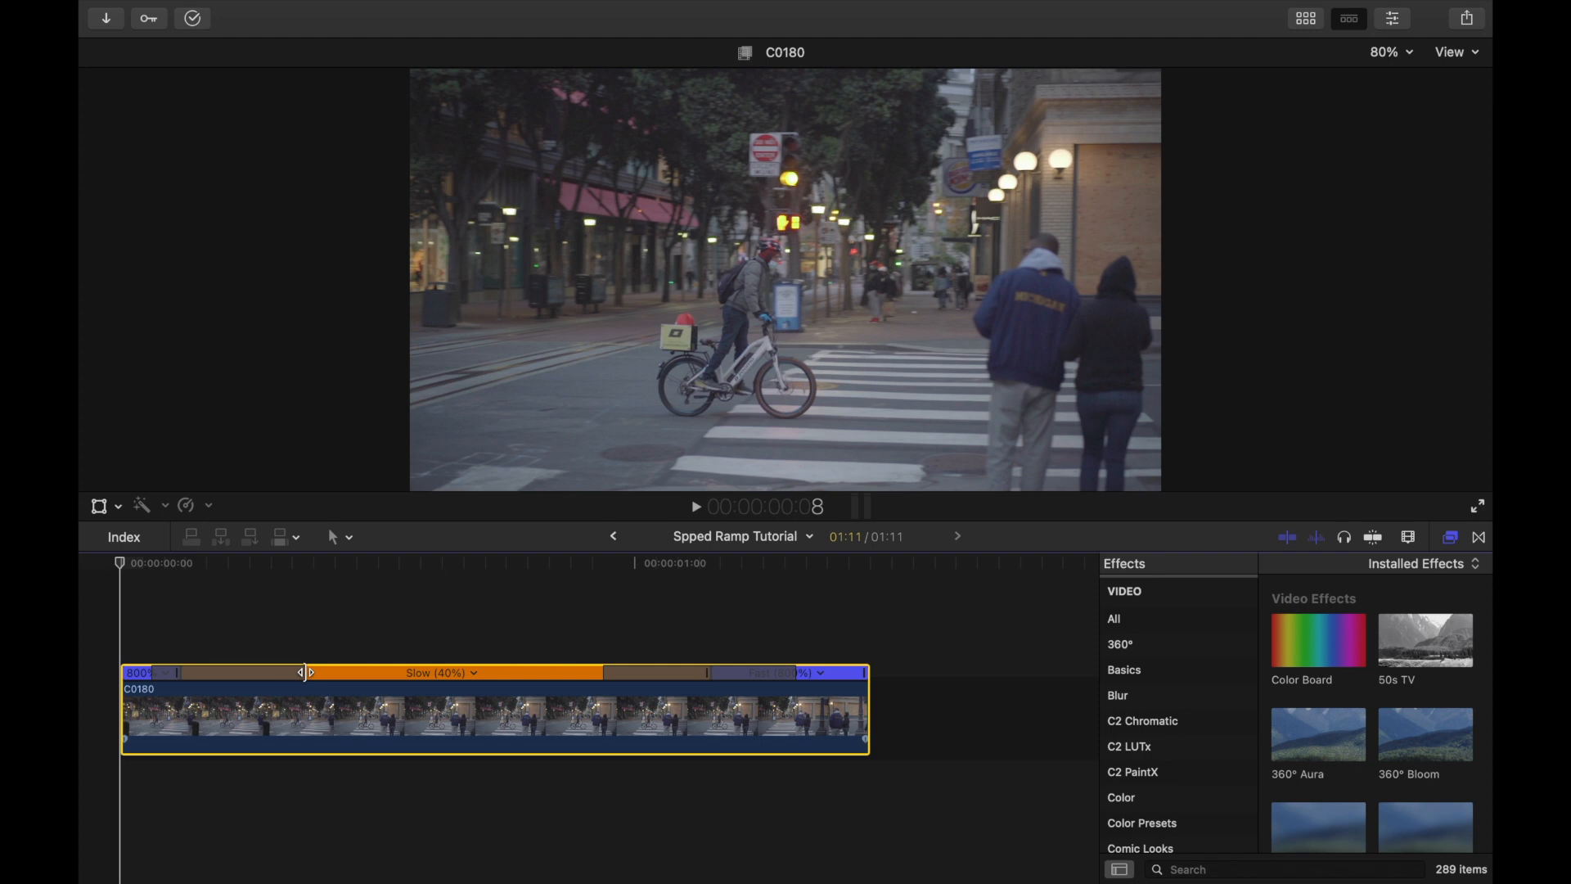
left_click_drag(305, 673, 189, 680)
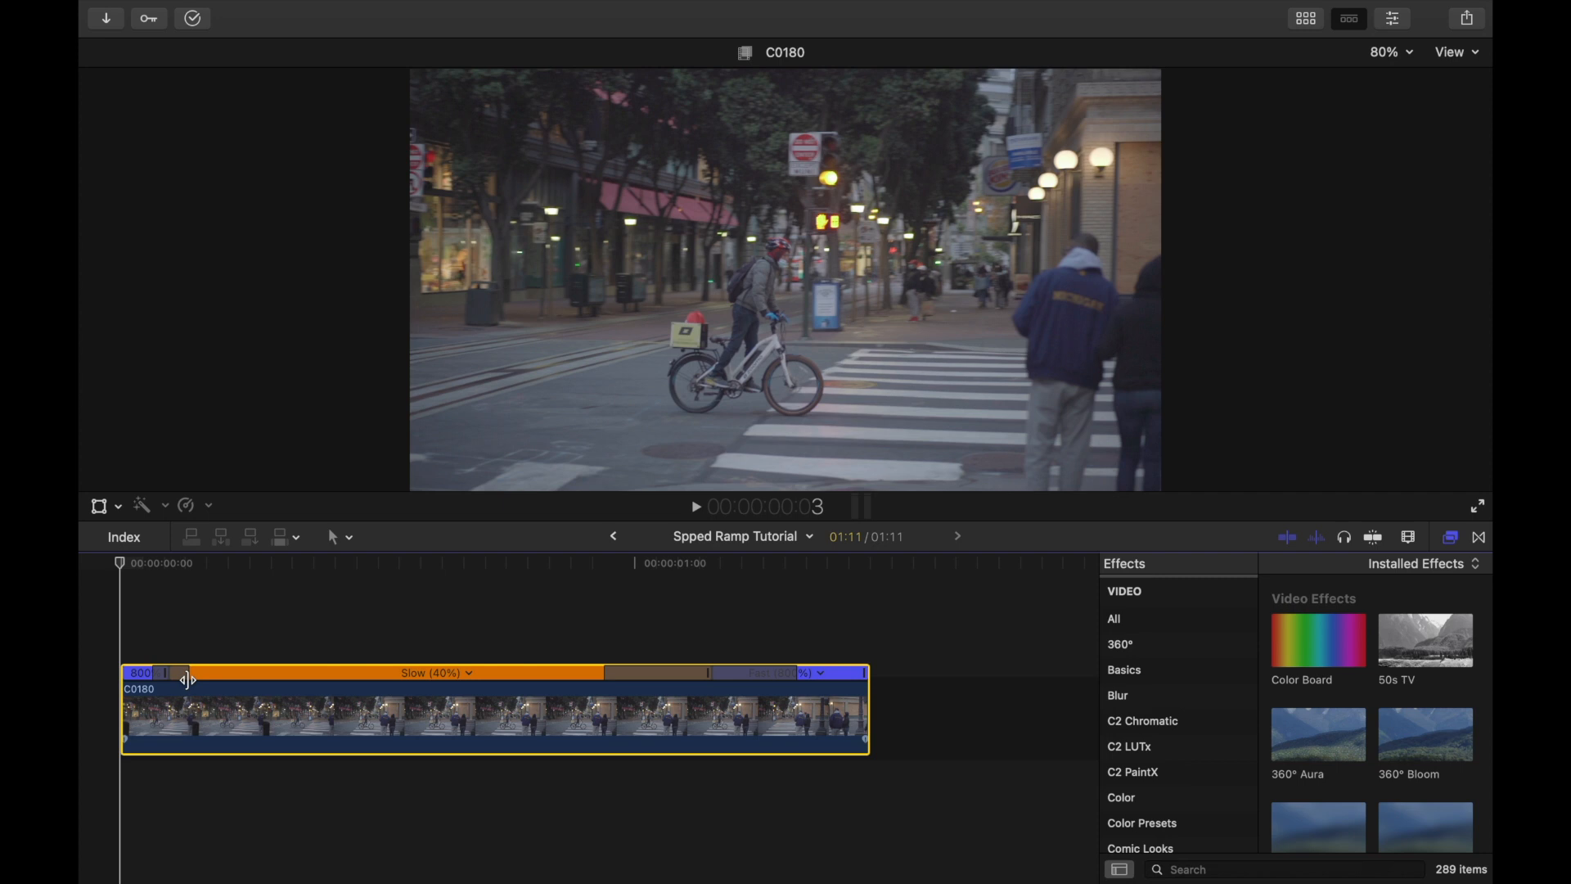
left_click_drag(187, 680, 187, 679)
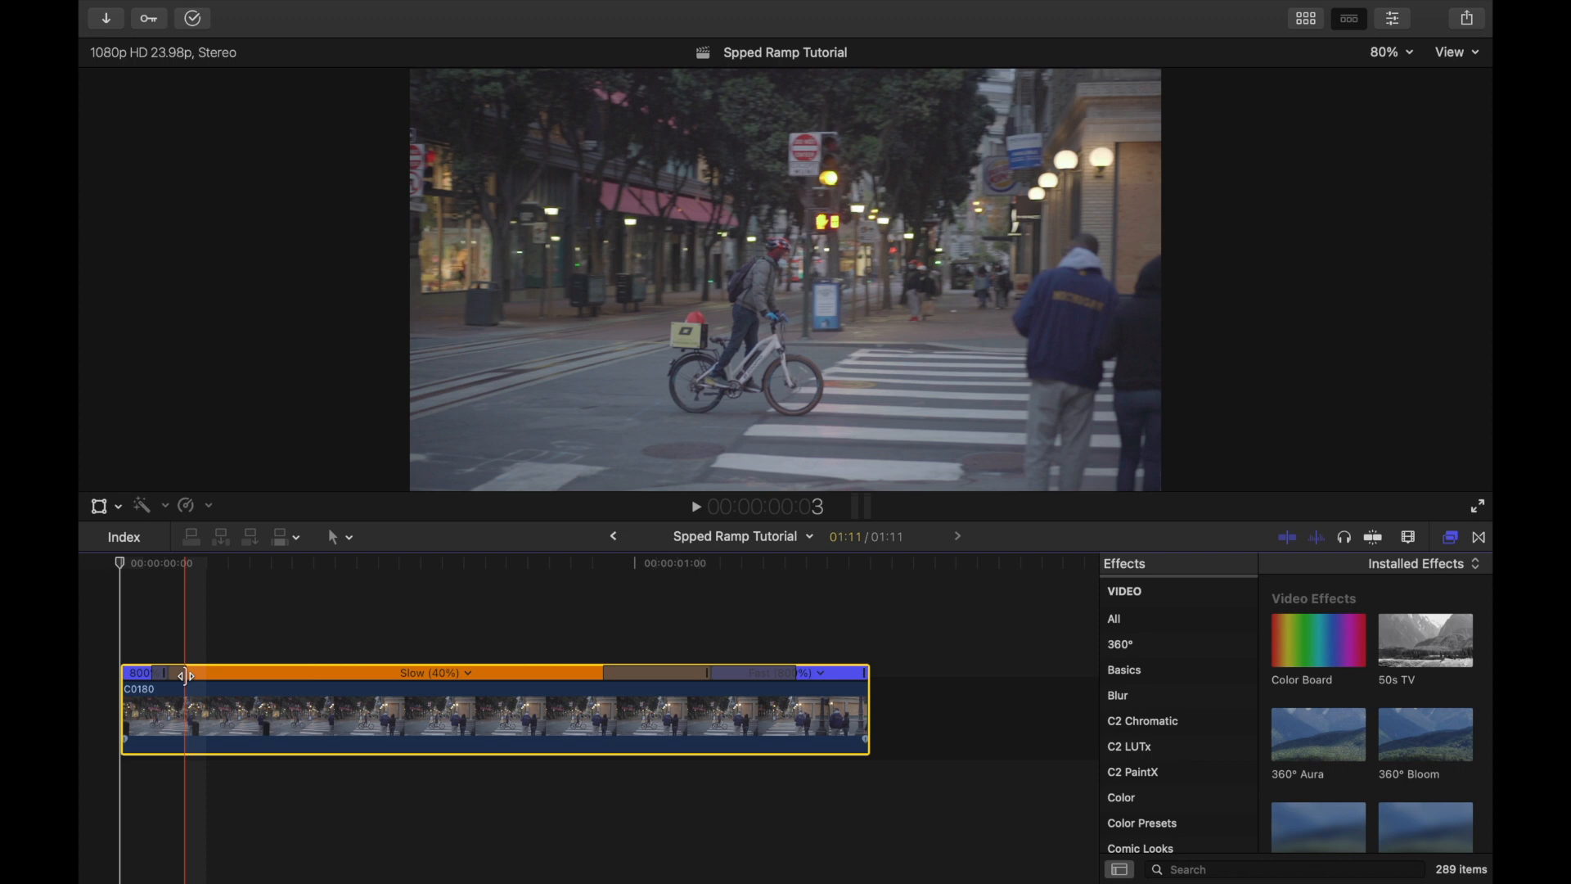
left_click_drag(186, 676, 409, 674)
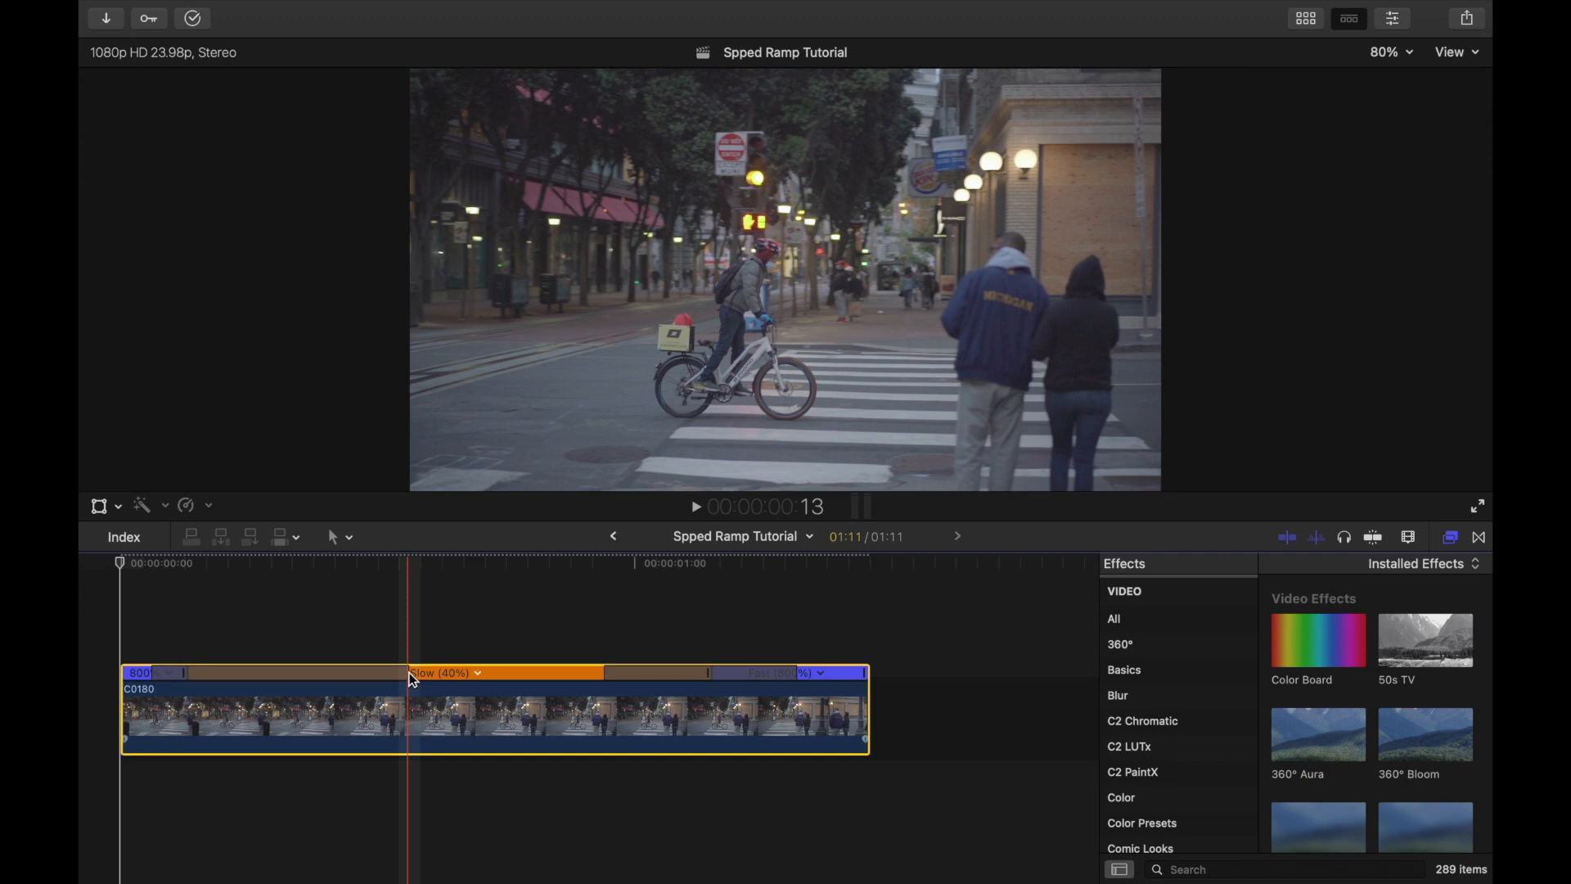
left_click_drag(406, 673, 253, 673)
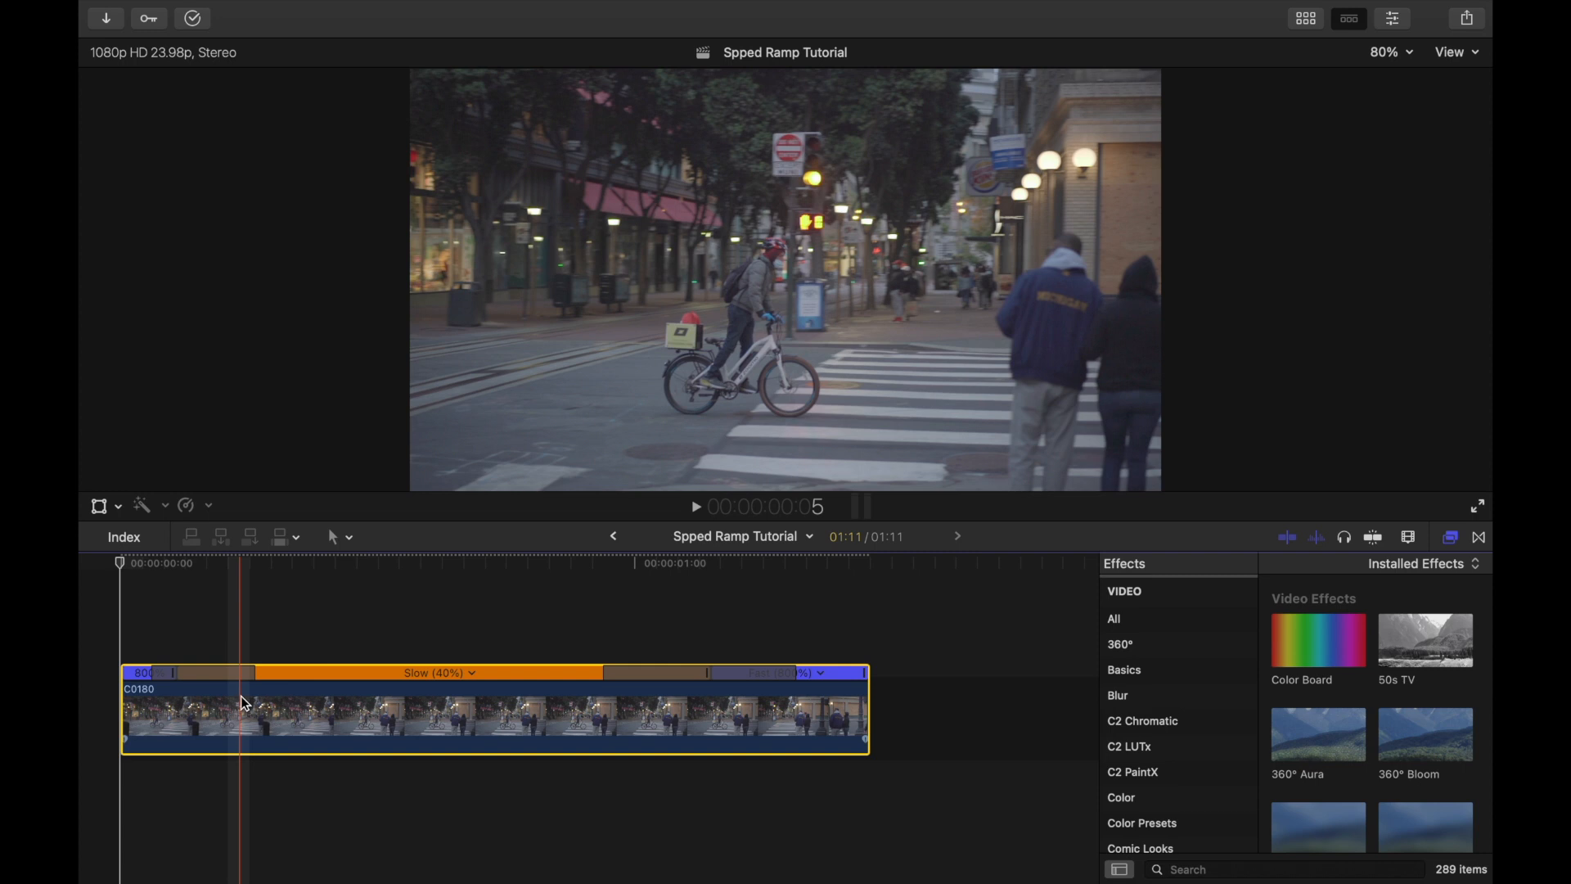
key("space")
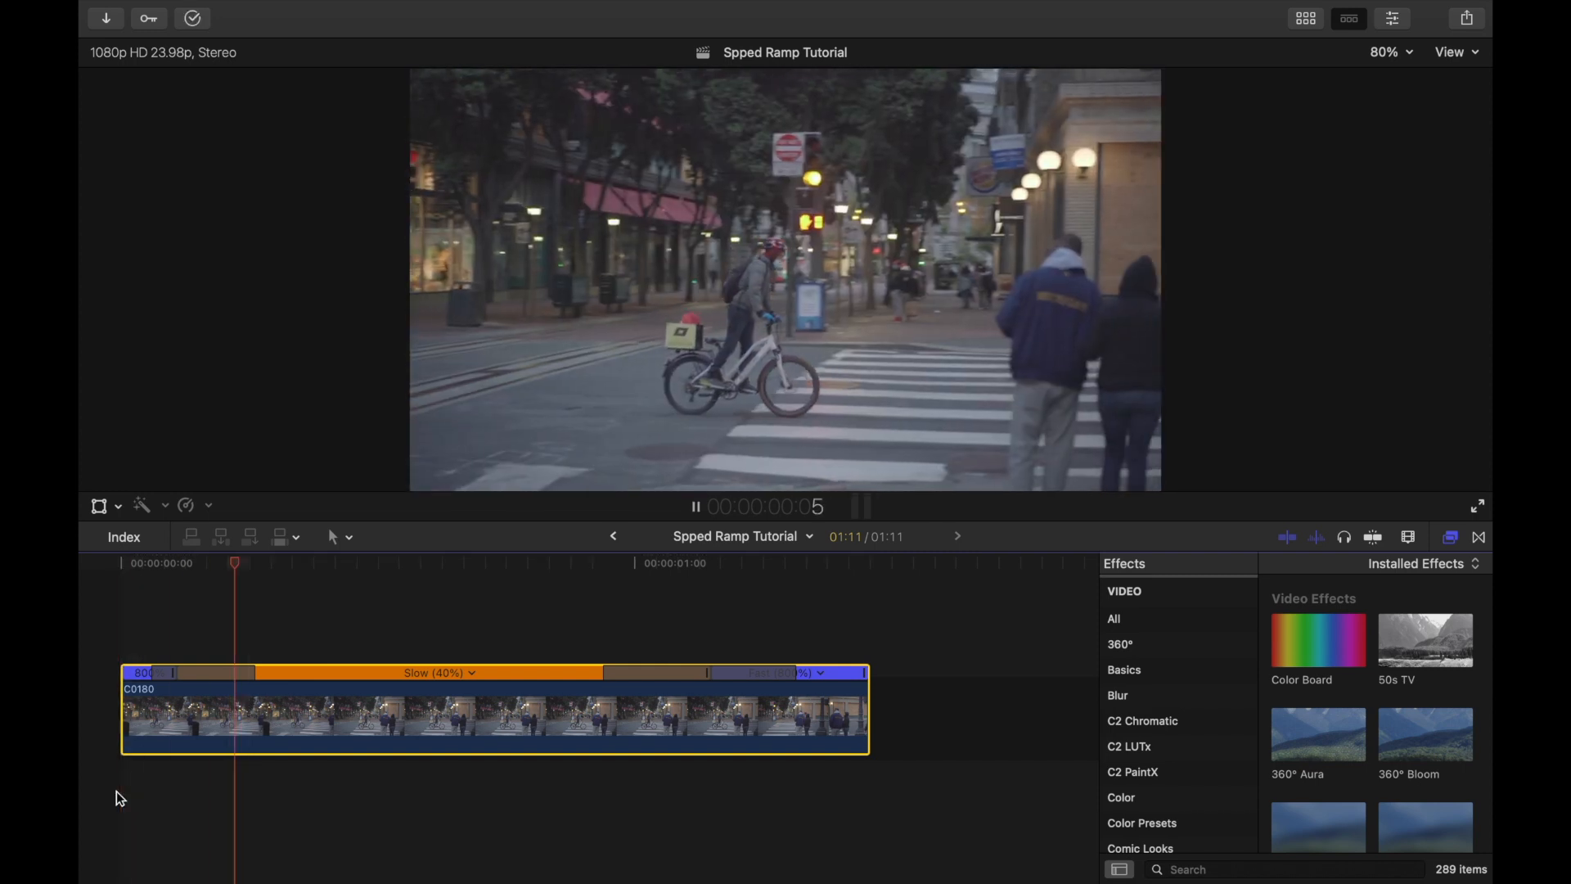